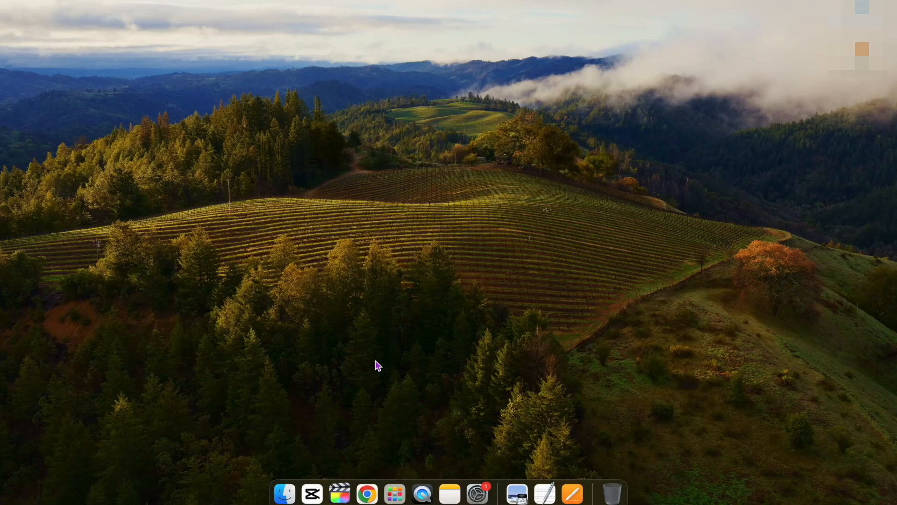
Create a new project in CapCut and set it to a custom 1920 x 1080 resolution at 30.00 fps
{"action": "left_click", "coordinate": [316, 485]}
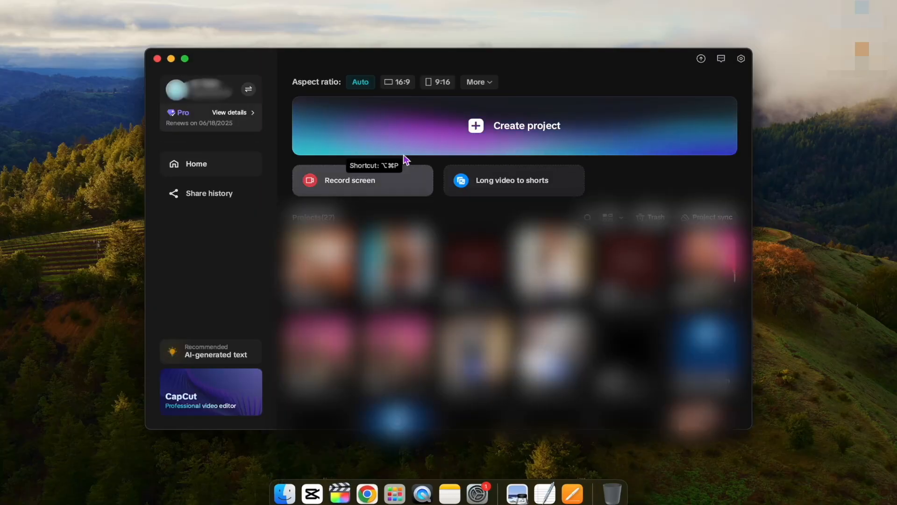
{"action": "left_click", "coordinate": [523, 127]}
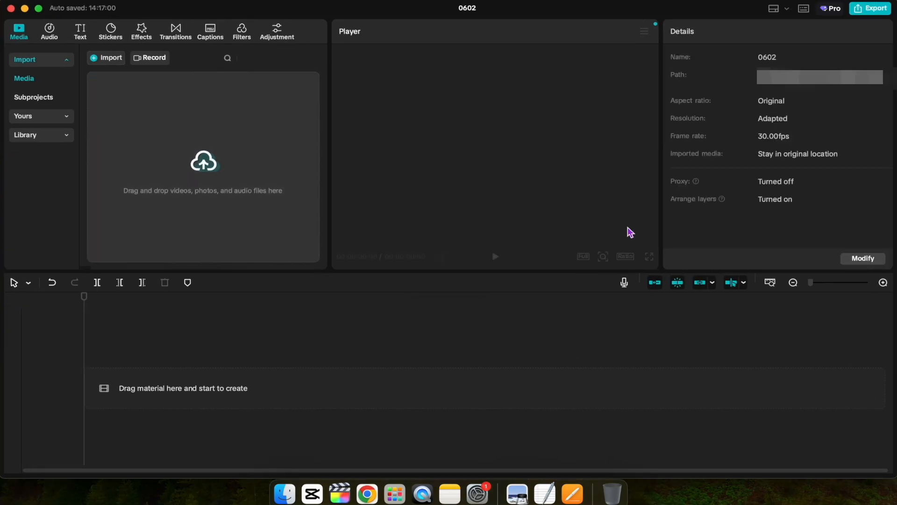
{"action": "left_click", "coordinate": [849, 260]}
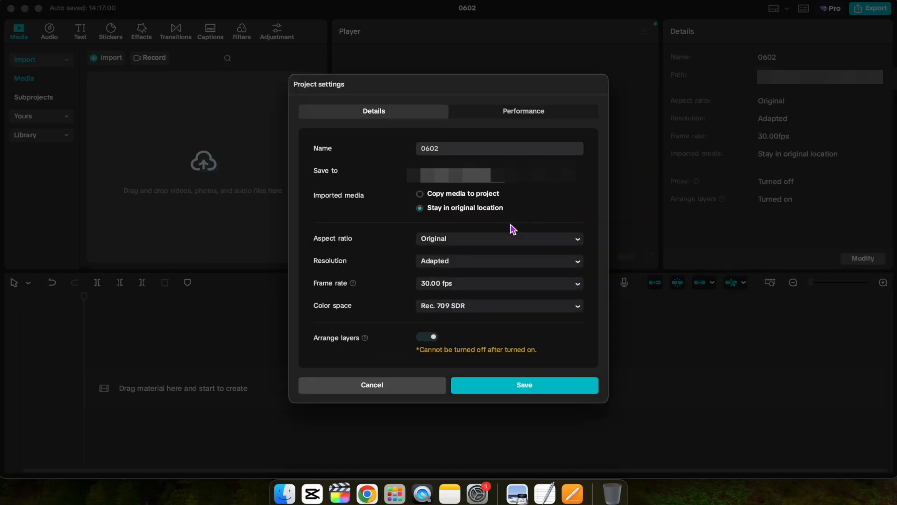
{"action": "left_click", "coordinate": [510, 261]}
{"action": "left_click", "coordinate": [504, 300]}
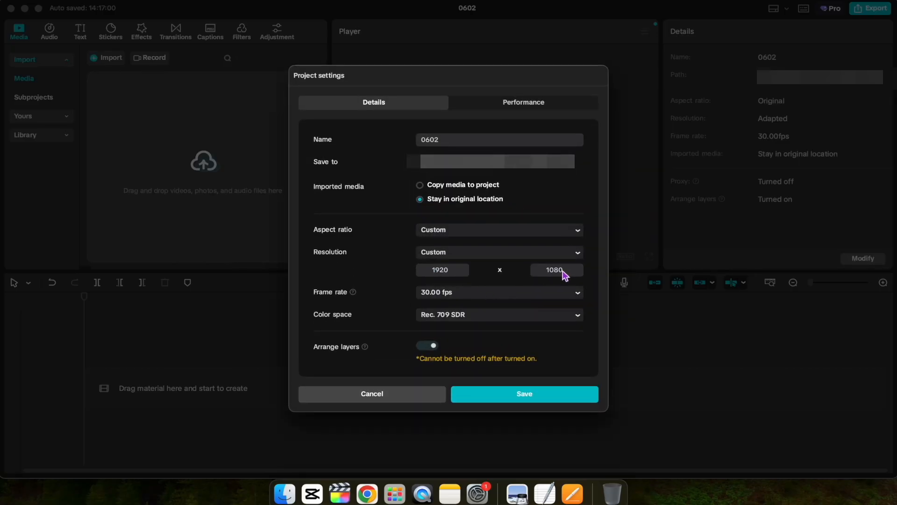
{"action": "left_click", "coordinate": [496, 295]}
{"action": "left_click", "coordinate": [462, 371]}
{"action": "left_click", "coordinate": [524, 395]}
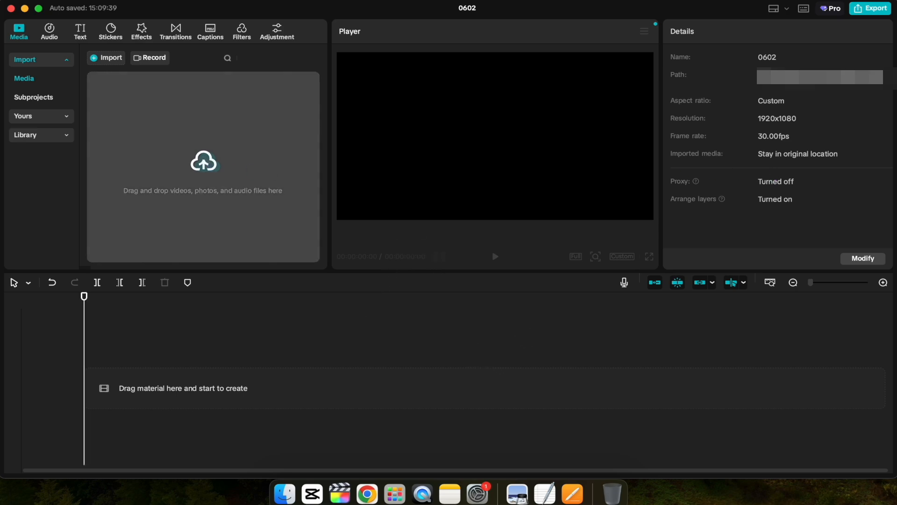
Import RobertRaw.mp4, MrBeastRaw.mp4, LukeRaw2.mp4 and LukeRaw.mp4 from the English Raw Files folder into the project
{"action": "left_click", "coordinate": [110, 59]}
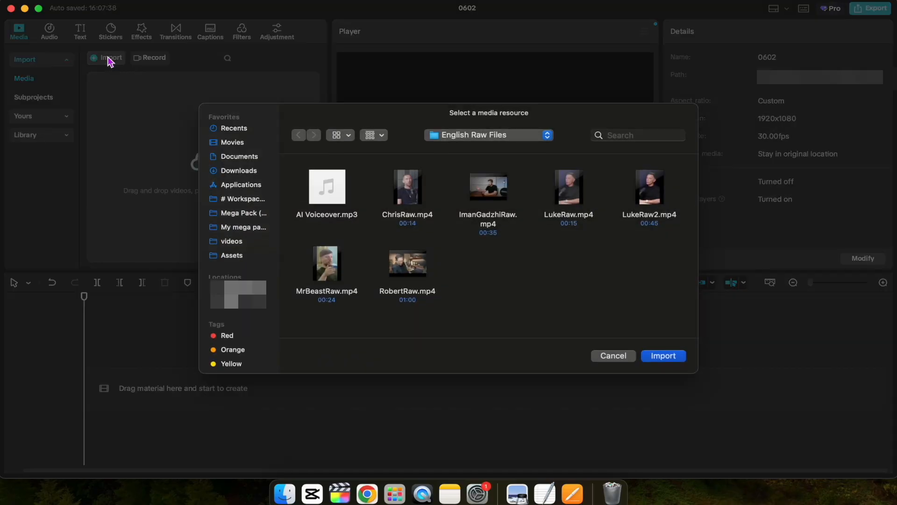
{"action": "left_click", "coordinate": [422, 293]}
{"action": "left_click", "coordinate": [344, 293], "text": "super"}
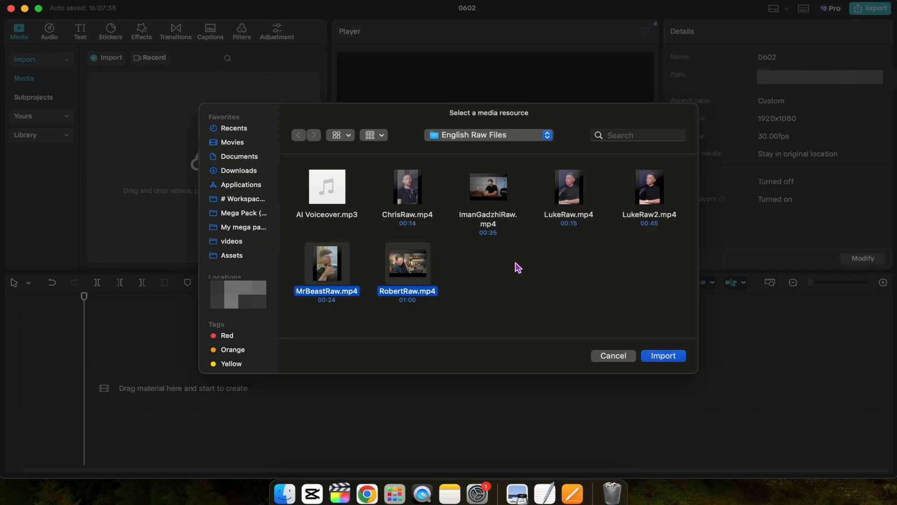
{"action": "left_click", "coordinate": [661, 220], "text": "super"}
{"action": "left_click", "coordinate": [574, 218], "text": "super"}
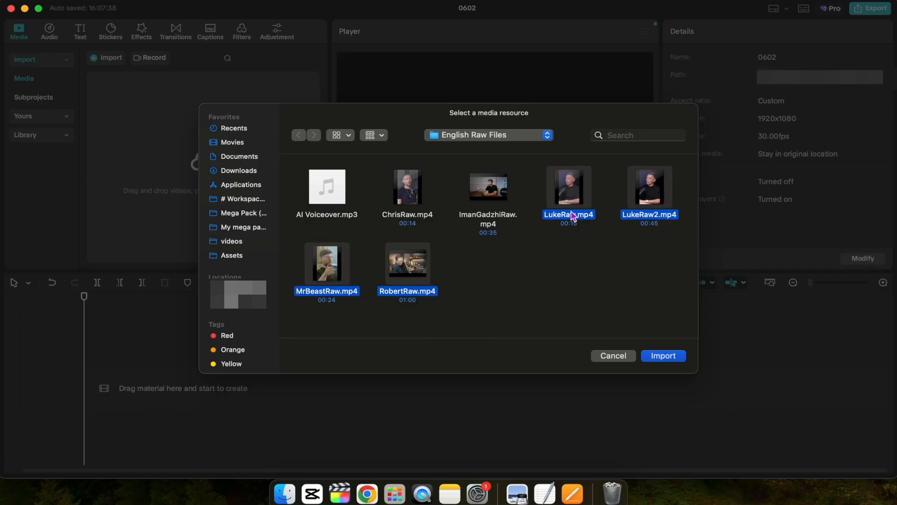
{"action": "left_click", "coordinate": [664, 356]}
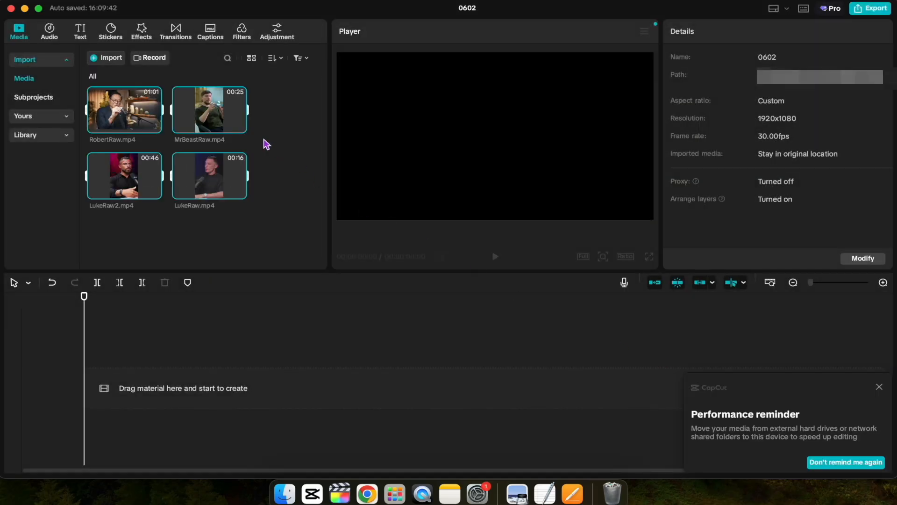
{"action": "left_click", "coordinate": [275, 204]}
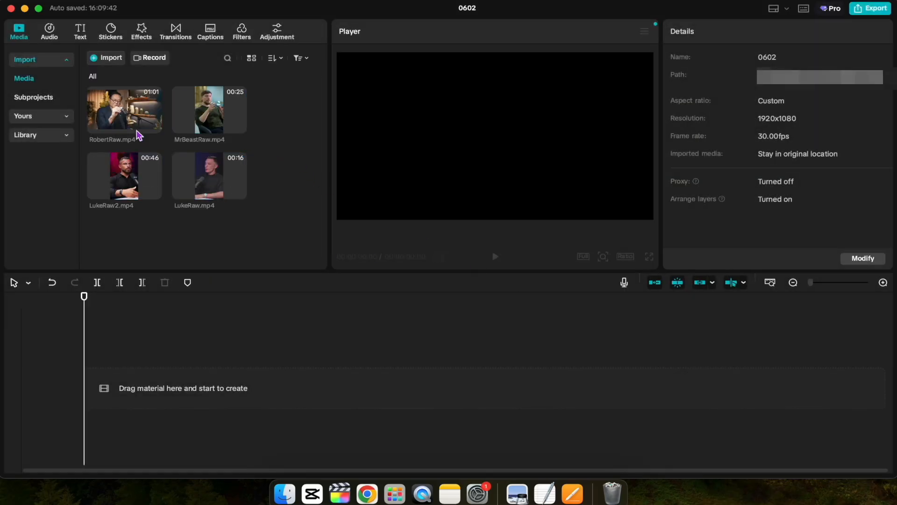
Place RobertRaw.mp4 at the start of the timeline, preview its opening, and trim about three seconds off its beginning
{"action": "left_click_drag", "start_coordinate": [129, 140], "coordinate": [155, 379]}
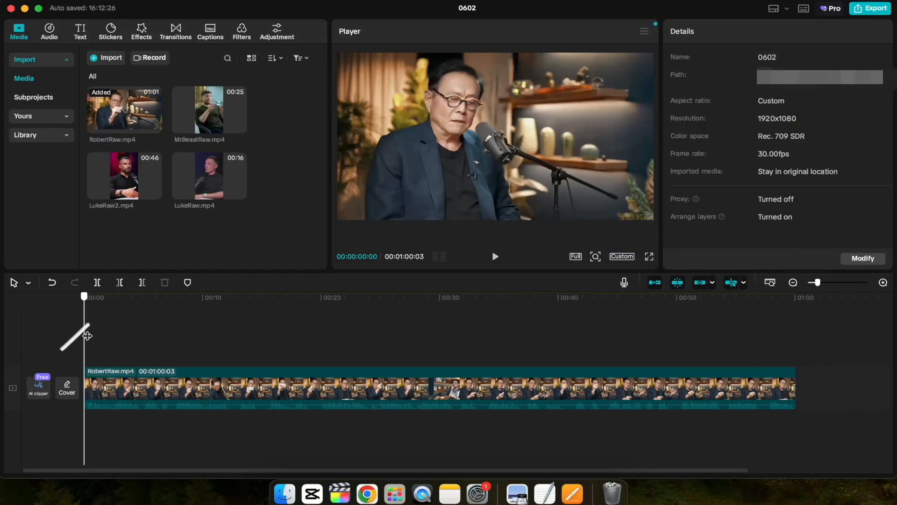
{"action": "left_click_drag", "start_coordinate": [87, 335], "coordinate": [121, 337]}
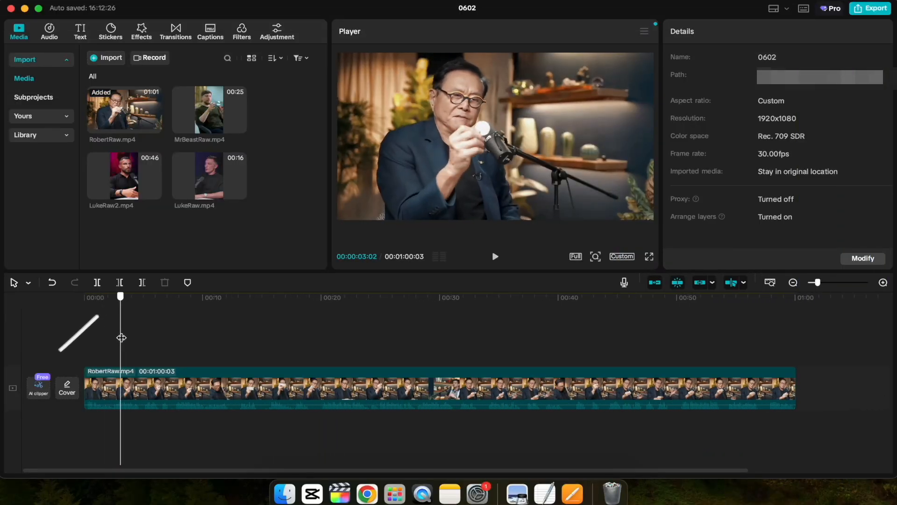
{"action": "key", "text": "space"}
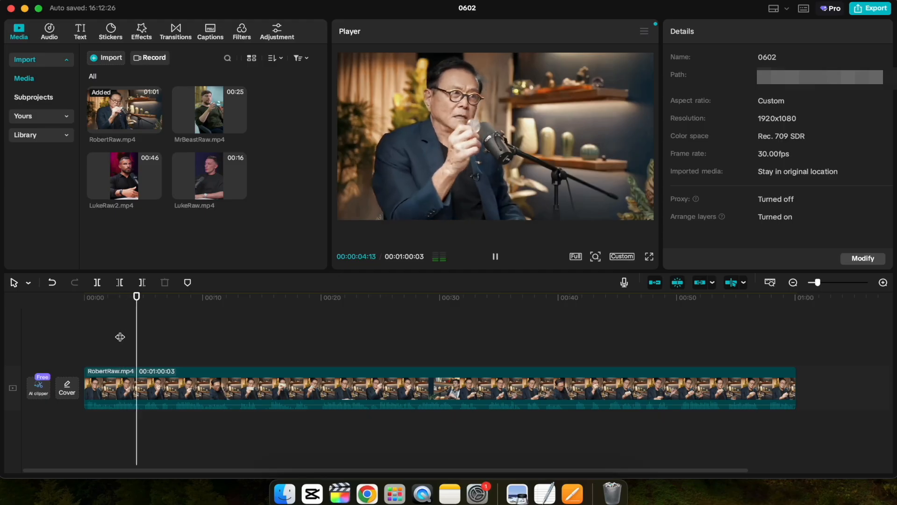
{"action": "key", "text": "space"}
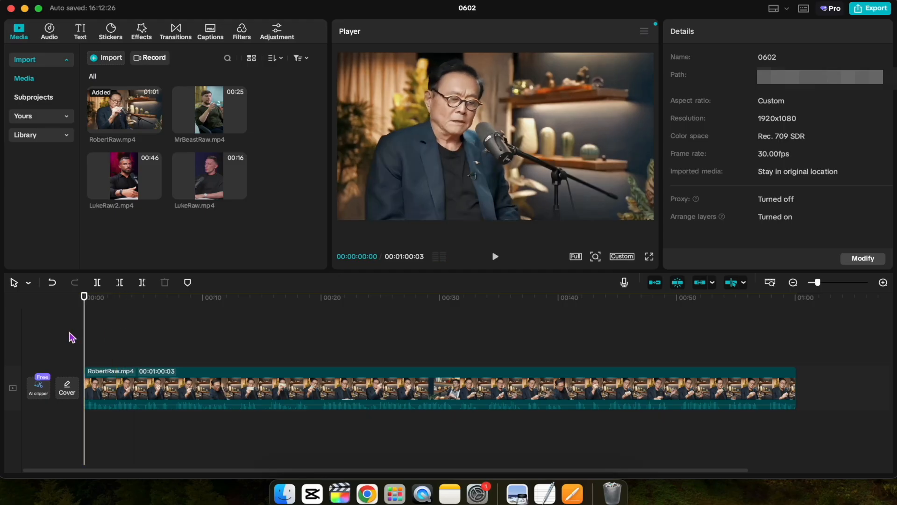
{"action": "left_click_drag", "start_coordinate": [87, 381], "coordinate": [123, 382]}
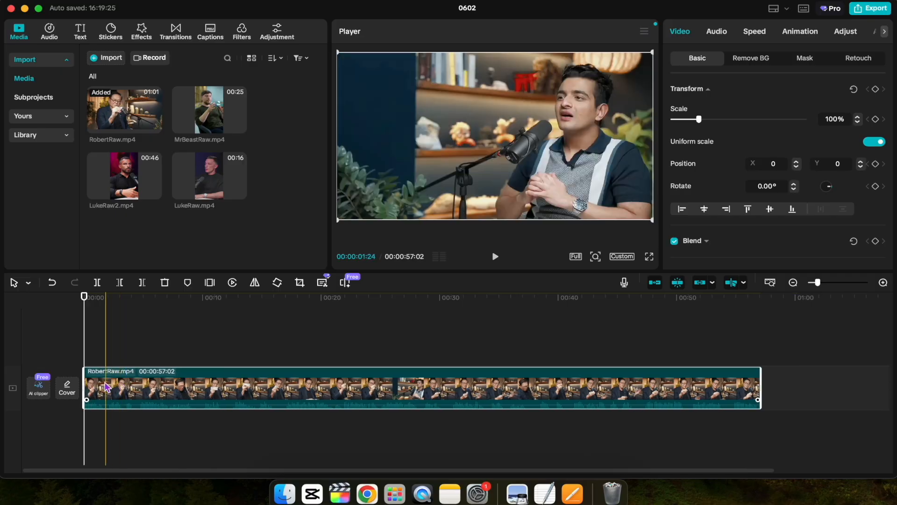
Preview the RobertRaw.mp4 clip from about 15 seconds and split it at about 00:00:16:05 and 00:00:18:04
{"action": "left_click_drag", "start_coordinate": [84, 332], "coordinate": [264, 336]}
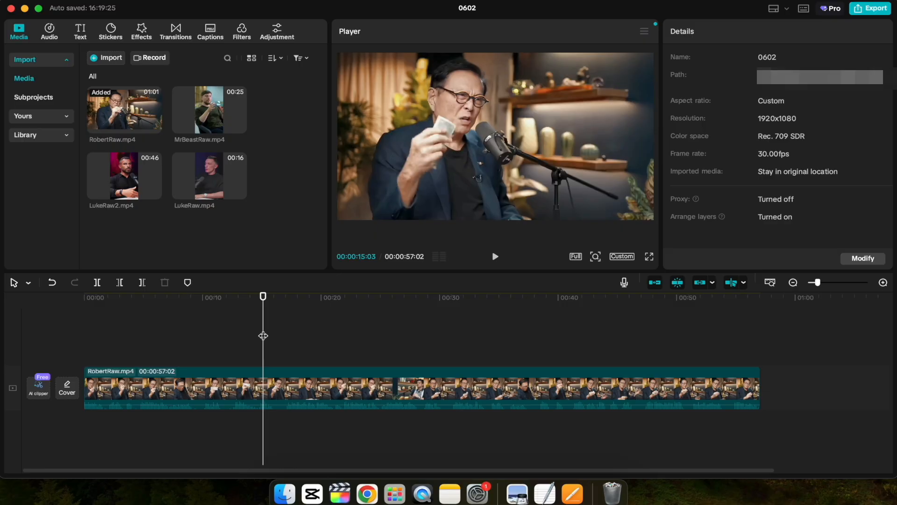
{"action": "key", "text": "space"}
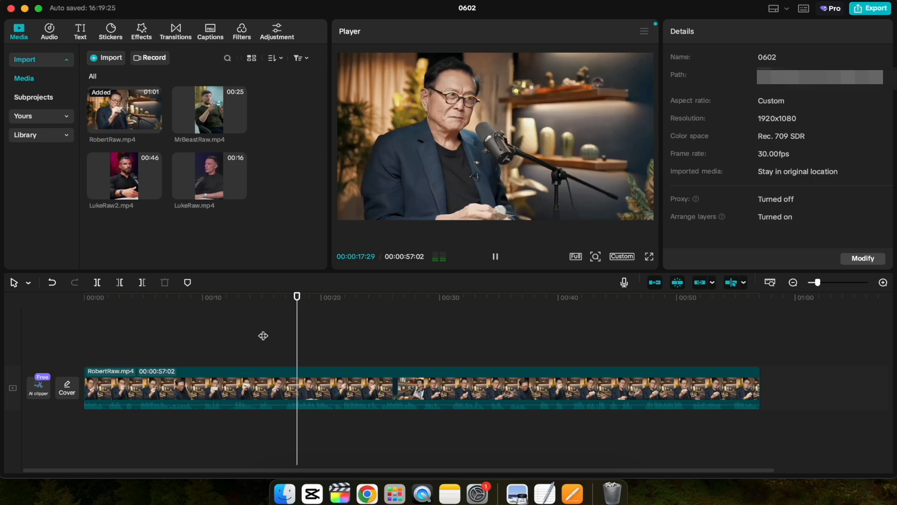
{"action": "key", "text": "space"}
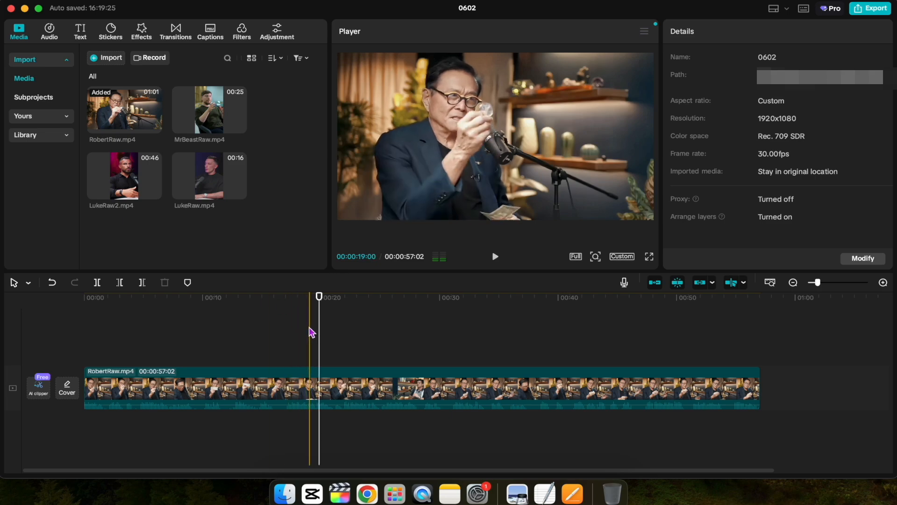
{"action": "left_click_drag", "start_coordinate": [319, 323], "coordinate": [276, 313]}
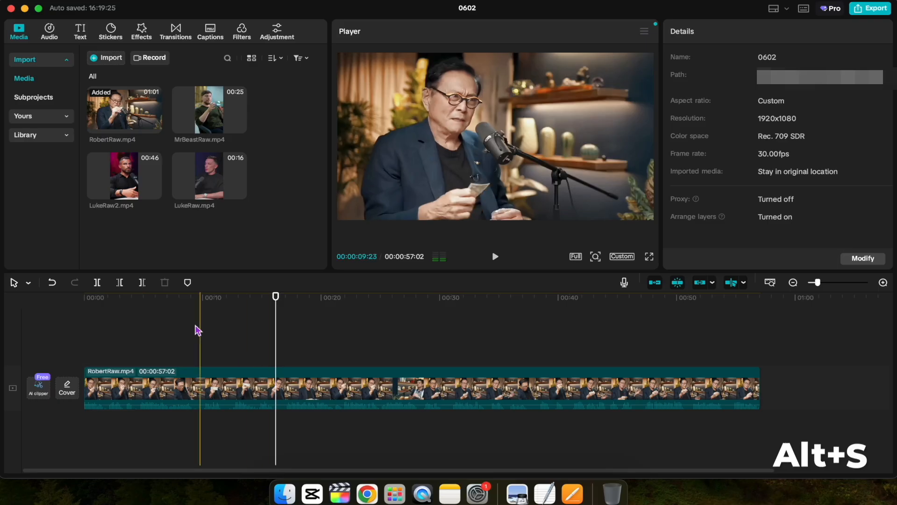
{"action": "left_click", "coordinate": [98, 283]}
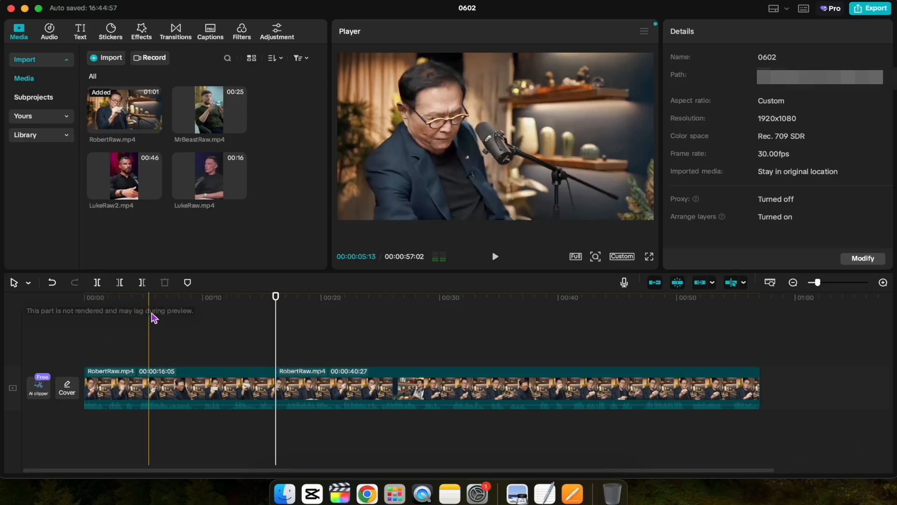
{"action": "left_click_drag", "start_coordinate": [275, 323], "coordinate": [300, 324]}
{"action": "key", "text": "alt+s"}
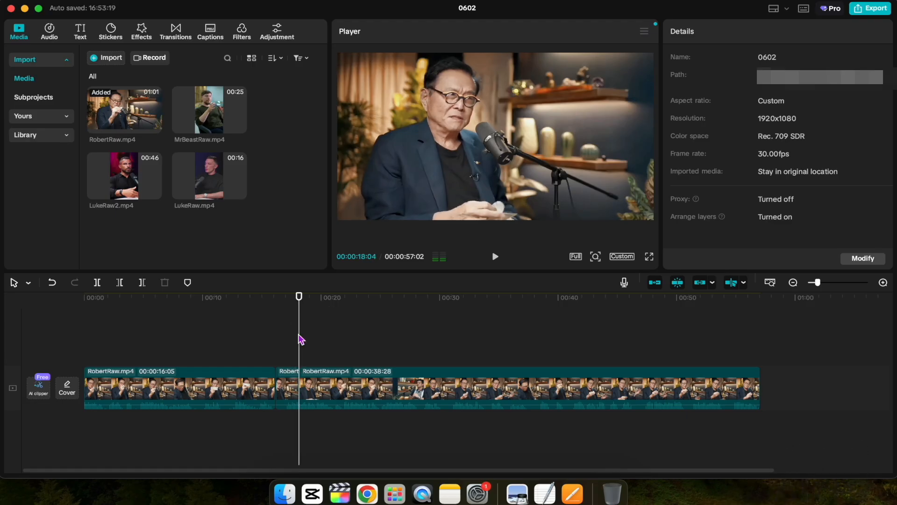
Delete the short middle segment between the two splits and play back the section across the cut
{"action": "left_click", "coordinate": [257, 342]}
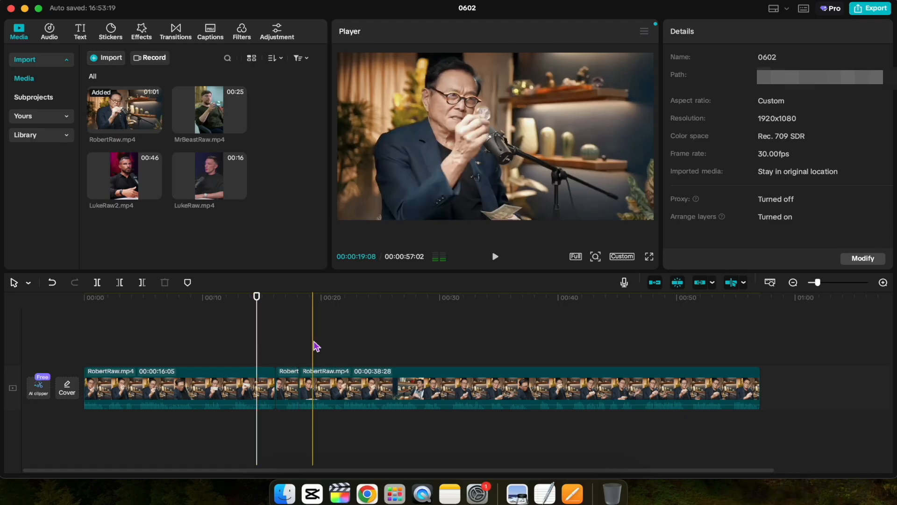
{"action": "left_click", "coordinate": [288, 382]}
{"action": "key", "text": "Delete"}
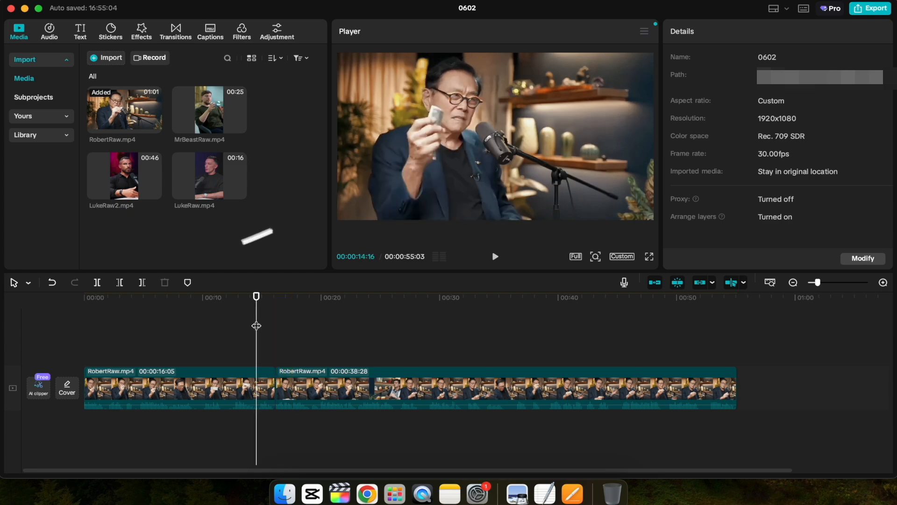
{"action": "key", "text": "space"}
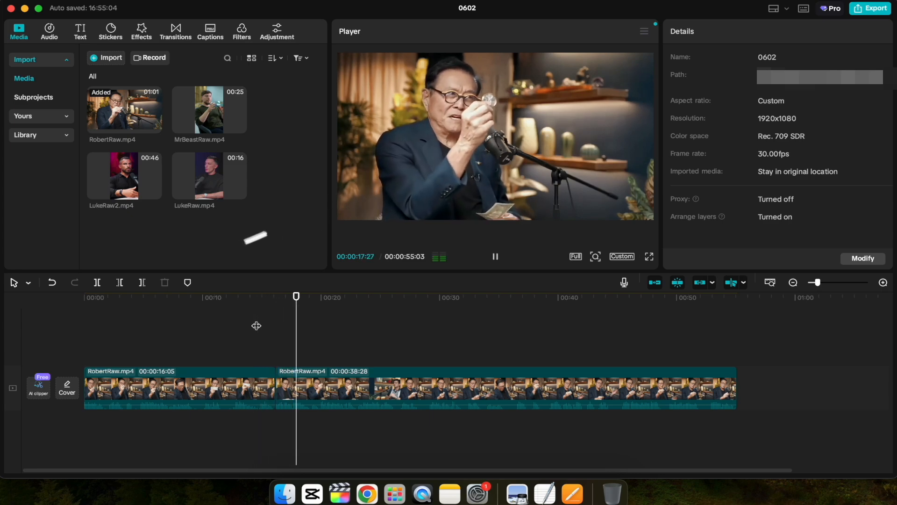
{"action": "key", "text": "space"}
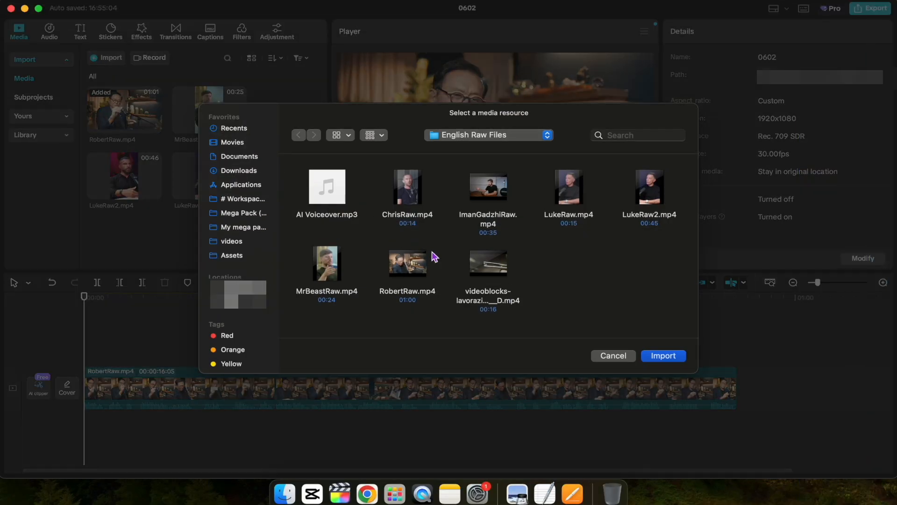
Import the videoblocks diamond clip and place it on a track above RobertRaw.mp4, starting at the cut at 00:00:16:05
{"action": "left_click", "coordinate": [487, 302]}
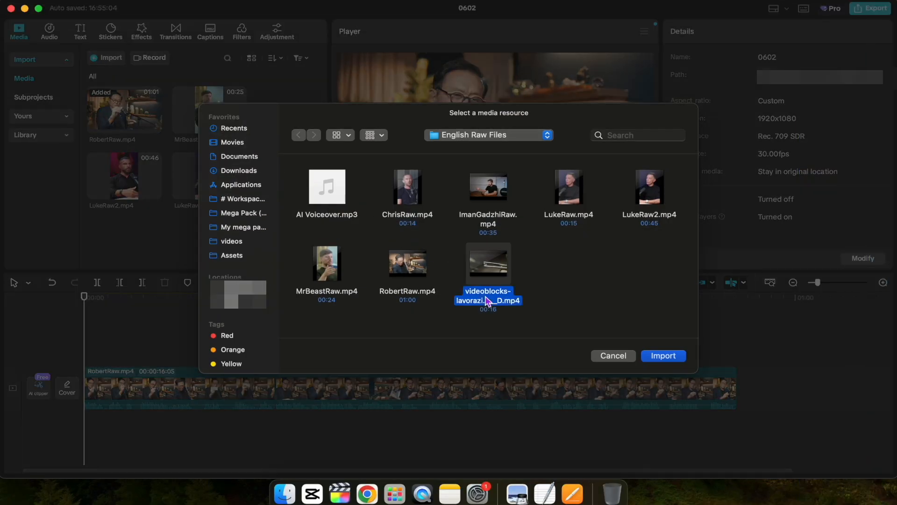
{"action": "left_click", "coordinate": [655, 356]}
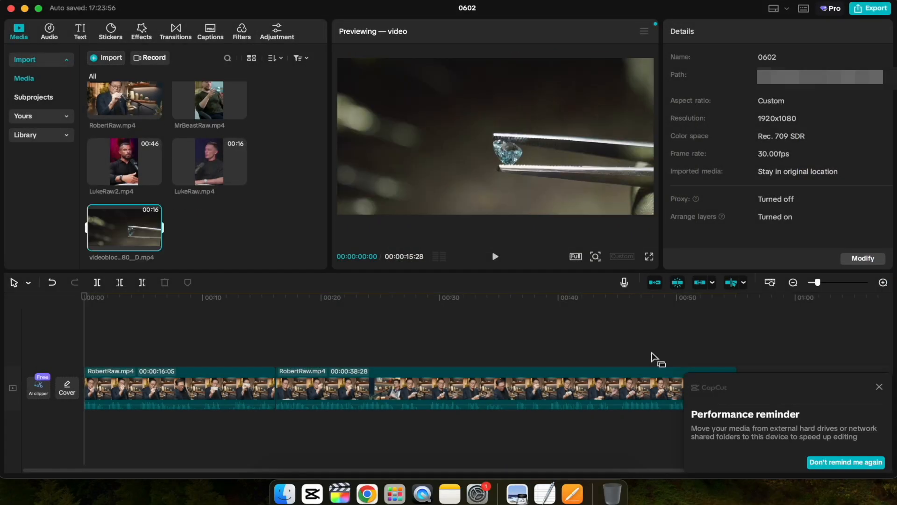
{"action": "left_click_drag", "start_coordinate": [141, 231], "coordinate": [275, 338]}
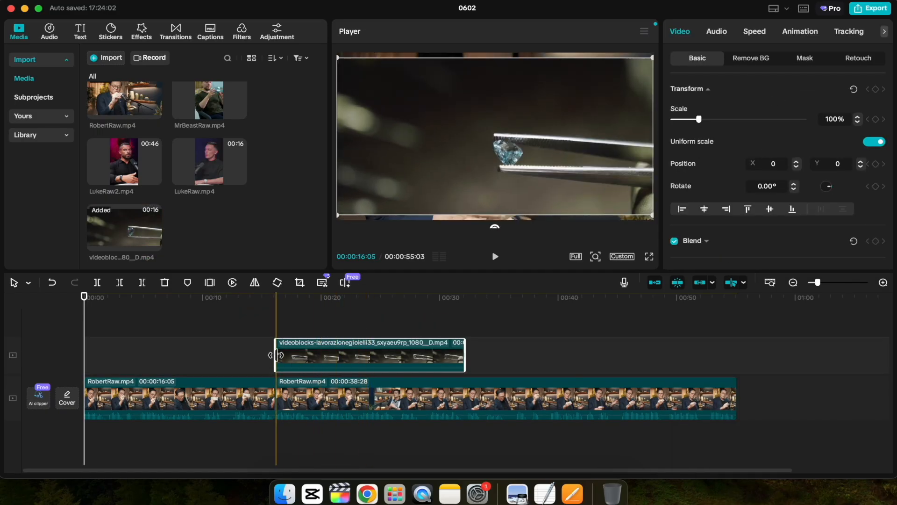
Trim both ends of the diamond overlay clip to about 7.5 seconds and move its start back to the cut
{"action": "left_click_drag", "start_coordinate": [274, 355], "coordinate": [310, 354]}
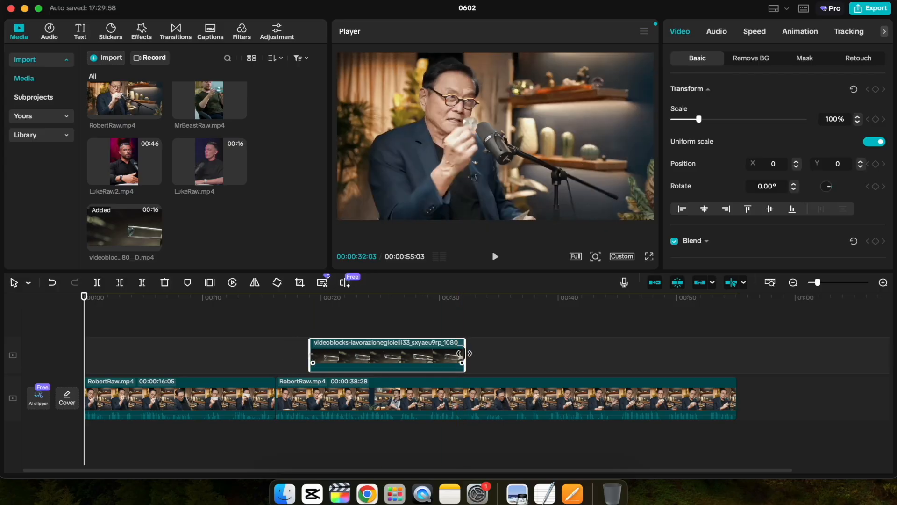
{"action": "left_click_drag", "start_coordinate": [464, 355], "coordinate": [399, 357]}
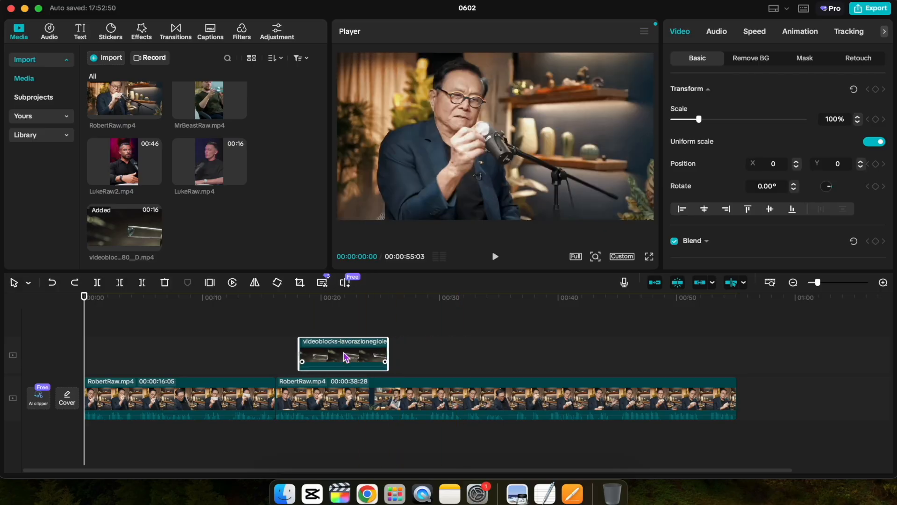
{"action": "left_click_drag", "start_coordinate": [346, 358], "coordinate": [330, 359]}
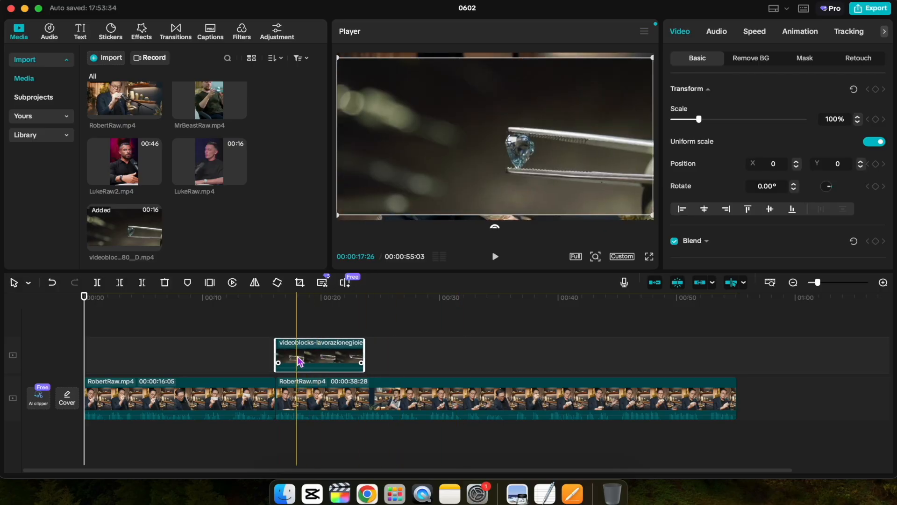
Position the playhead at about 00:00:19:20 and scale the diamond overlay clip down to about 41%
{"action": "left_click", "coordinate": [317, 324]}
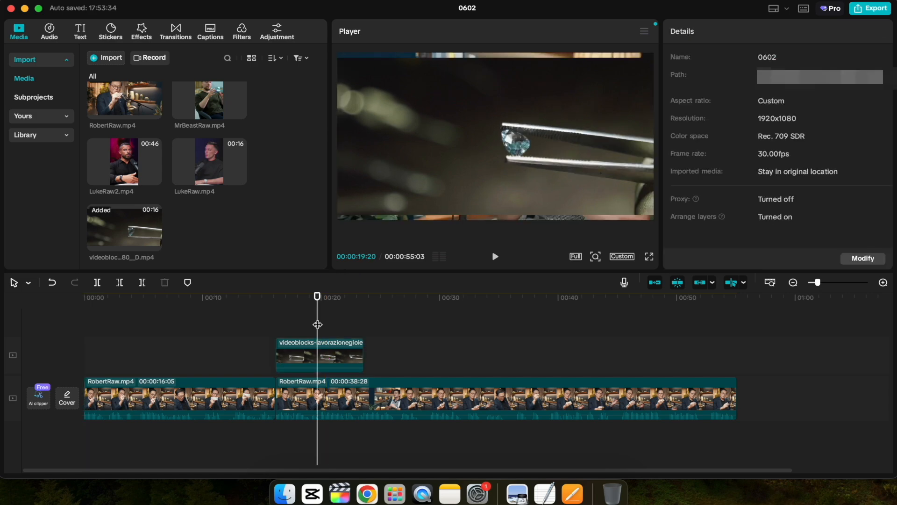
{"action": "left_click", "coordinate": [322, 359]}
{"action": "left_click", "coordinate": [682, 94]}
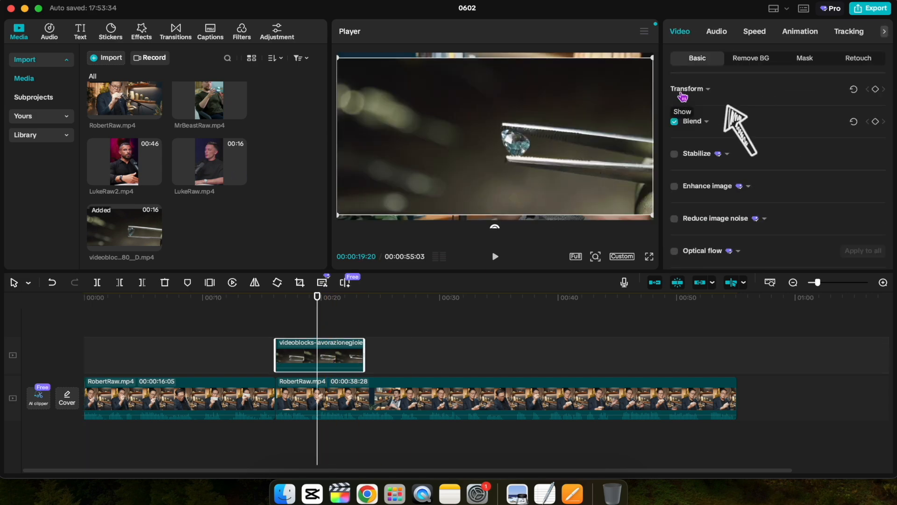
{"action": "left_click", "coordinate": [682, 94]}
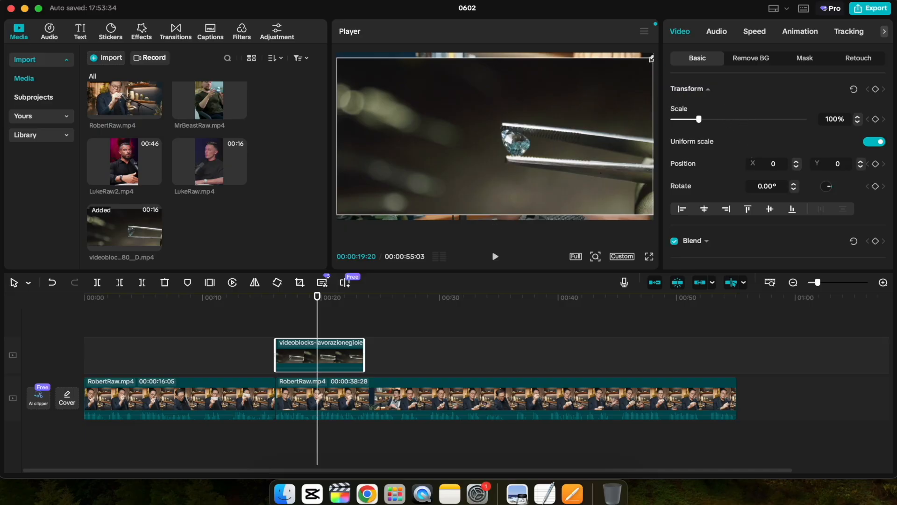
{"action": "left_click_drag", "start_coordinate": [651, 58], "coordinate": [560, 104]}
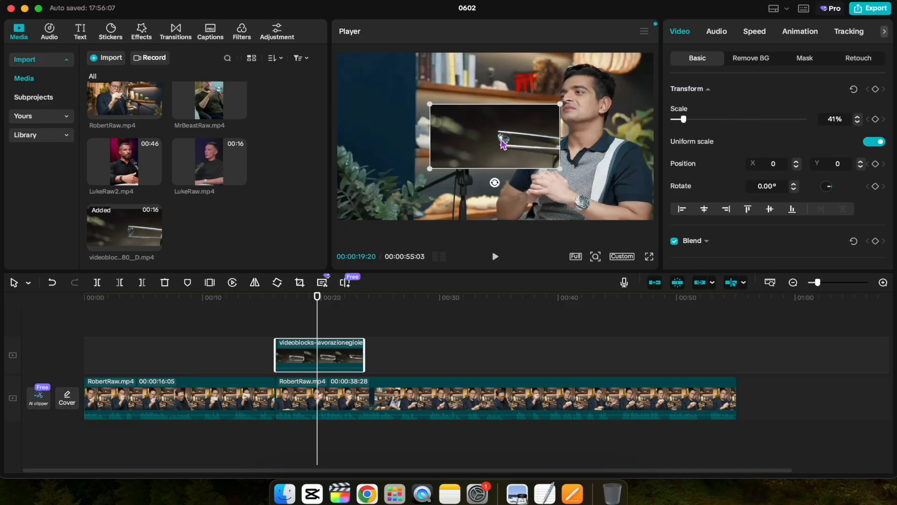
Move the diamond overlay into the upper-right corner of the video frame and play the section back from the cut at 00:00:16:05
{"action": "left_click_drag", "start_coordinate": [463, 157], "coordinate": [551, 111]}
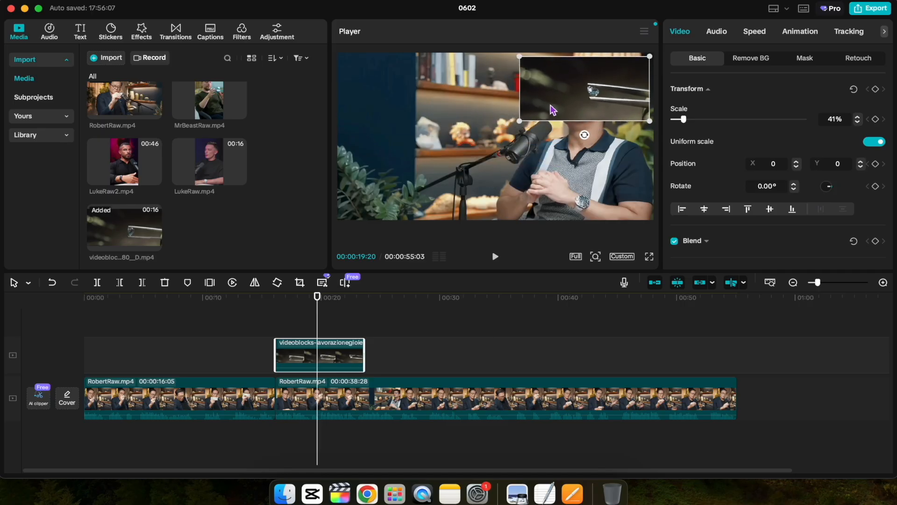
{"action": "left_click", "coordinate": [277, 328]}
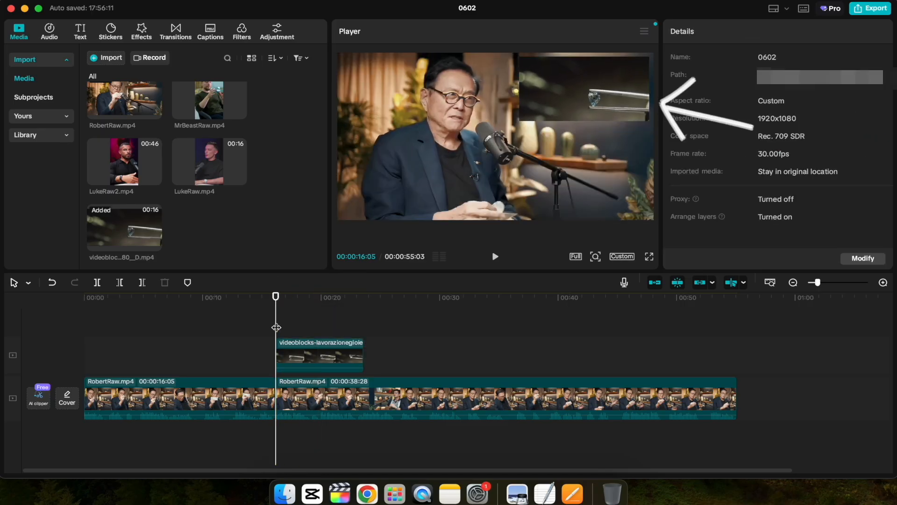
{"action": "key", "text": "space"}
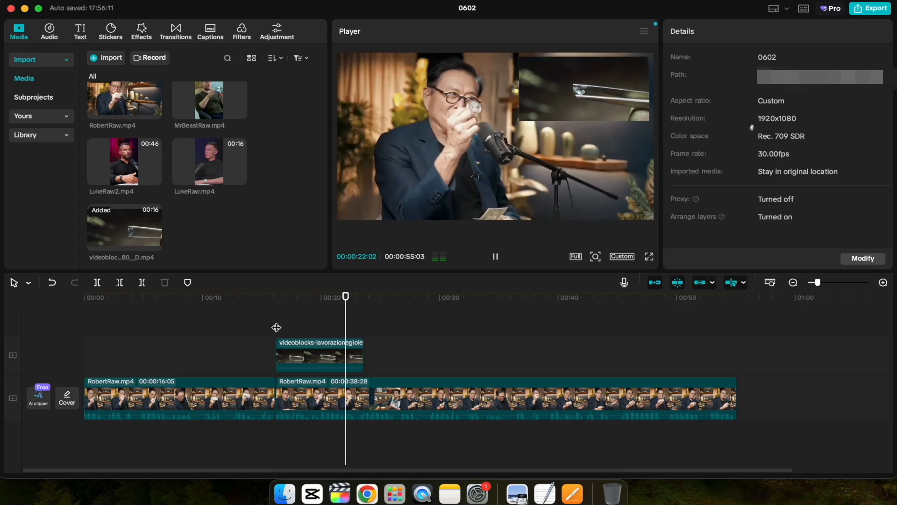
{"action": "key", "text": "space"}
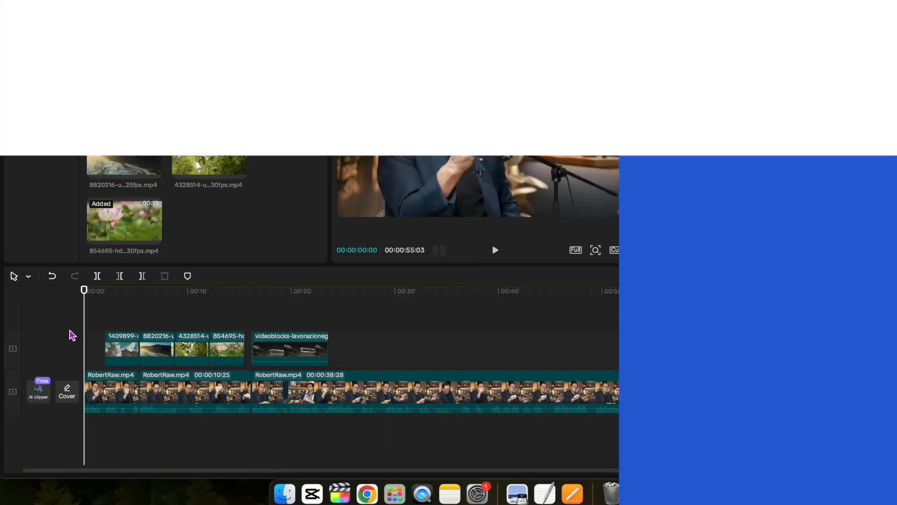
Add the trending Mix transition at the cut between the 1409899 and 8820216 clips on the overlay track
{"action": "scroll", "coordinate": [72, 336], "scroll_direction": "up", "scroll_amount": 5}
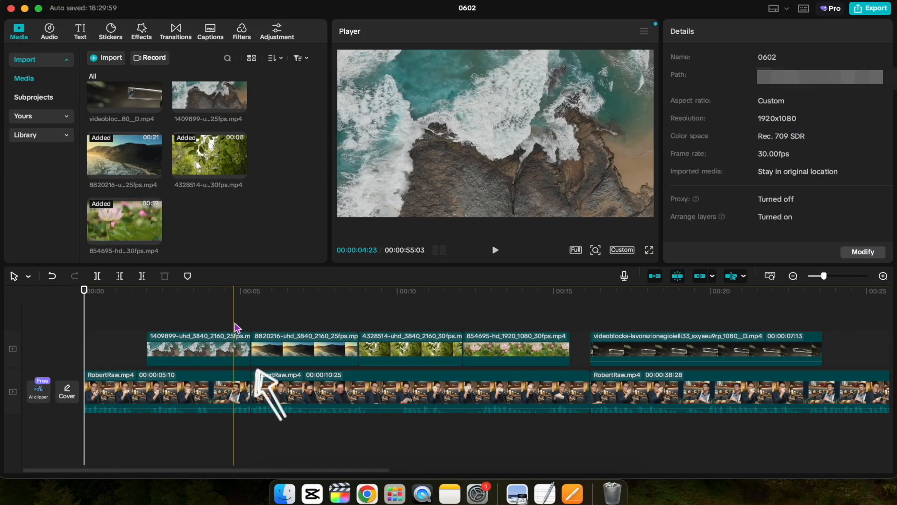
{"action": "left_click", "coordinate": [253, 325]}
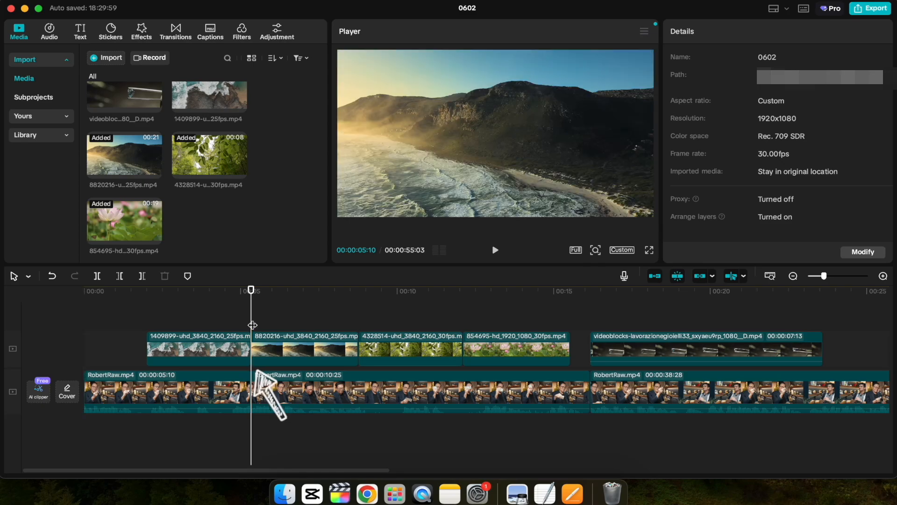
{"action": "left_click", "coordinate": [175, 34]}
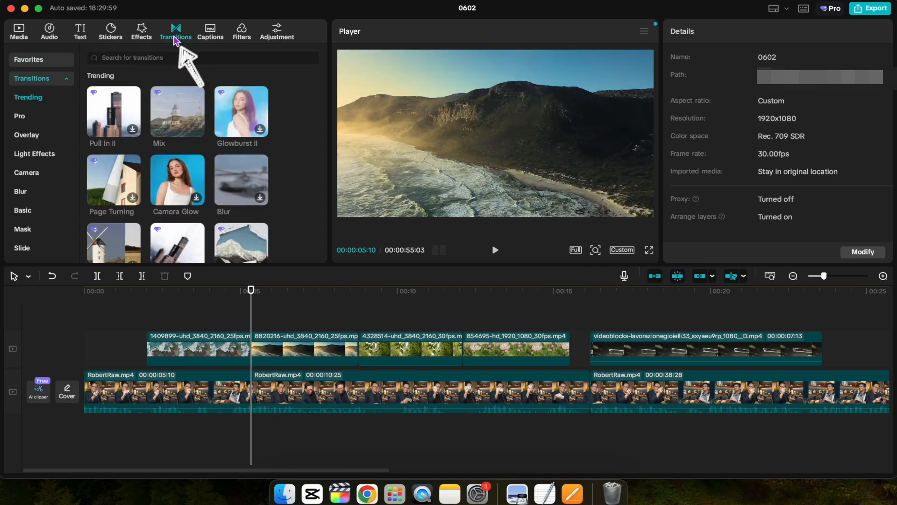
{"action": "scroll", "coordinate": [177, 187], "scroll_direction": "down", "scroll_amount": 5}
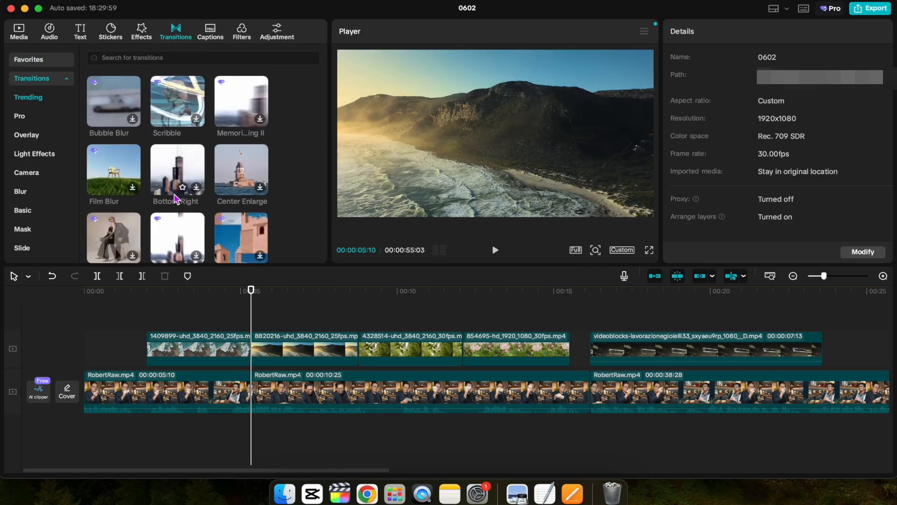
{"action": "scroll", "coordinate": [176, 197], "scroll_direction": "down", "scroll_amount": 10}
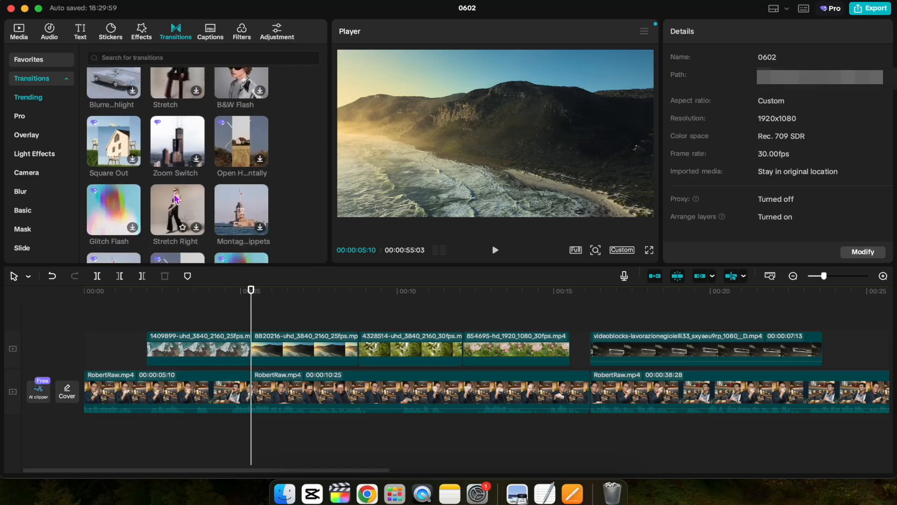
{"action": "scroll", "coordinate": [175, 198], "scroll_direction": "down", "scroll_amount": 10}
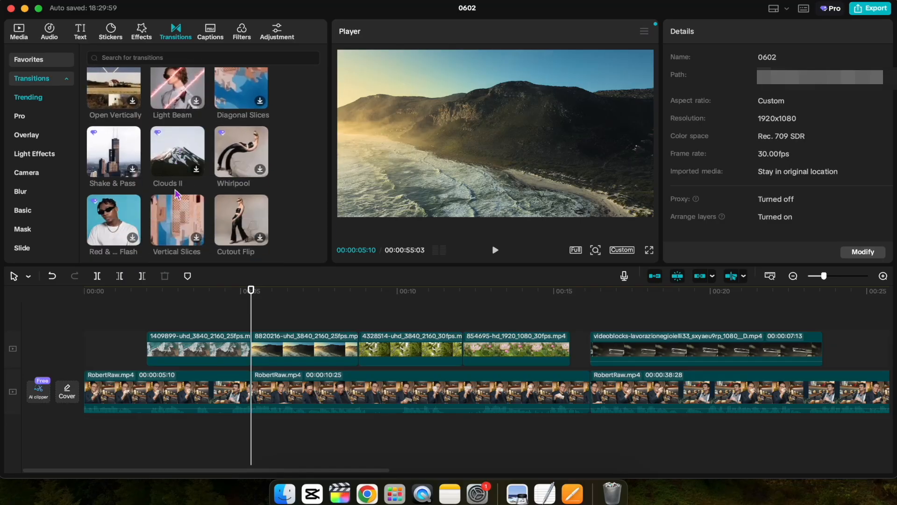
{"action": "scroll", "coordinate": [175, 193], "scroll_direction": "down", "scroll_amount": 10}
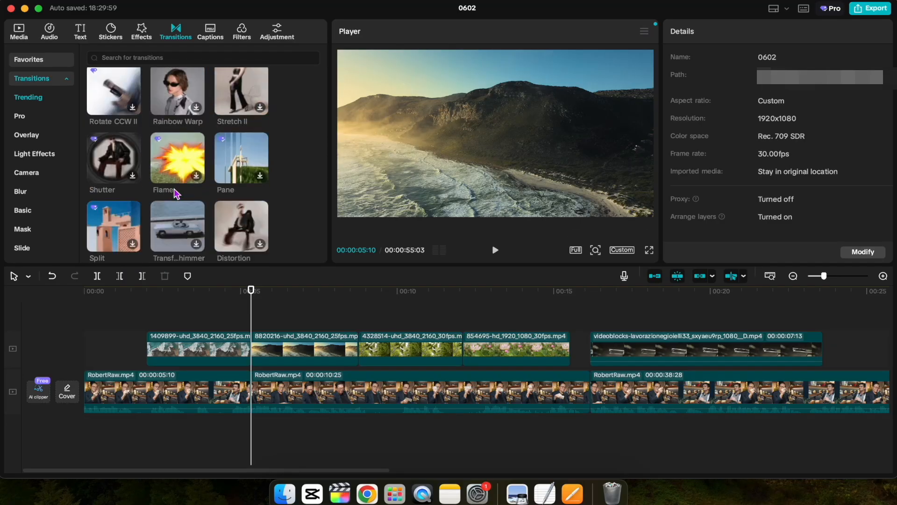
{"action": "scroll", "coordinate": [176, 193], "scroll_direction": "up", "scroll_amount": 2}
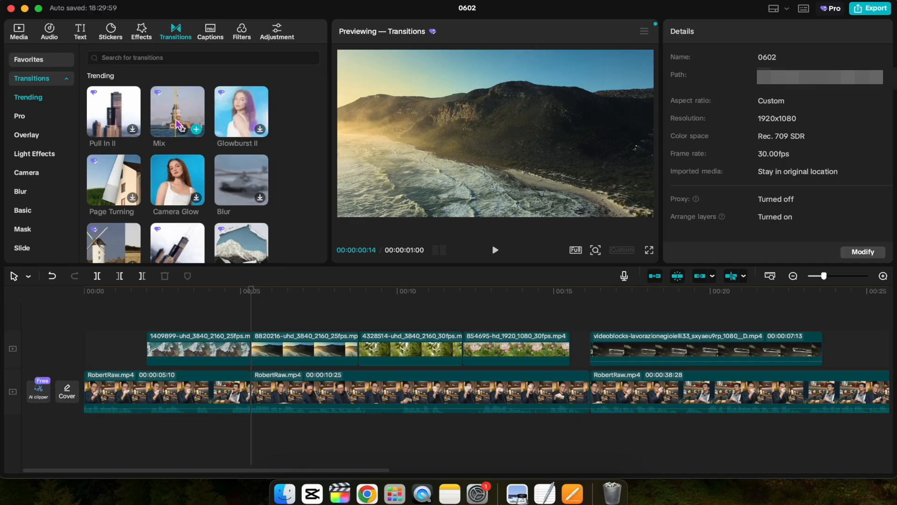
{"action": "left_click_drag", "start_coordinate": [177, 122], "coordinate": [244, 354]}
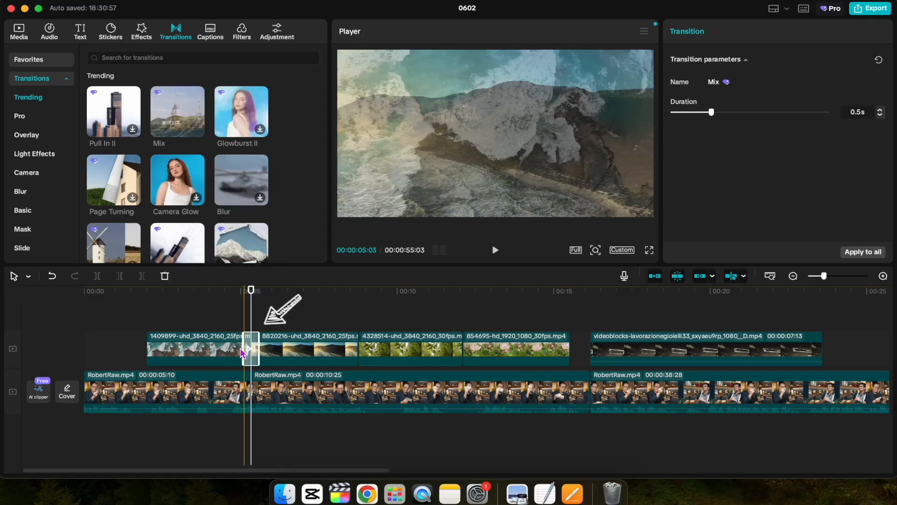
Play back the cut with the Mix transition and examine the transition's duration setting
{"action": "left_click", "coordinate": [223, 320]}
{"action": "key", "text": "space"}
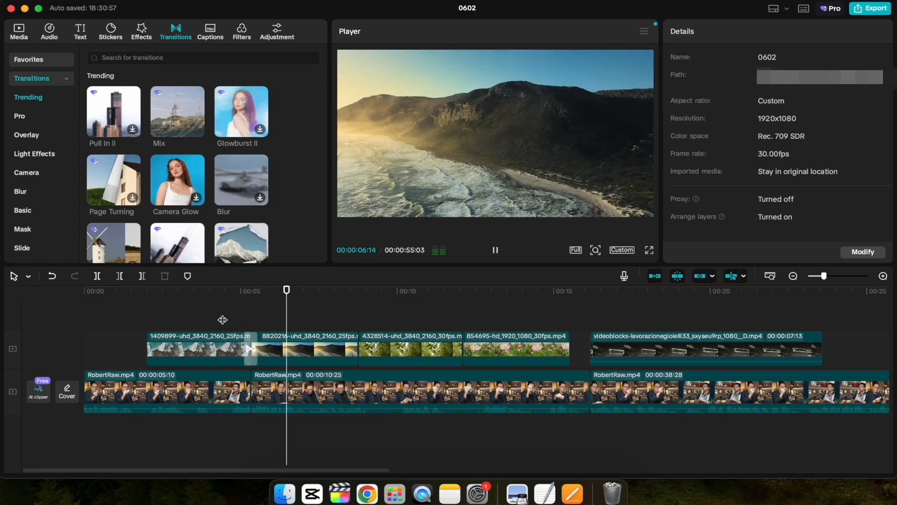
{"action": "key", "text": "space"}
{"action": "left_click", "coordinate": [251, 348]}
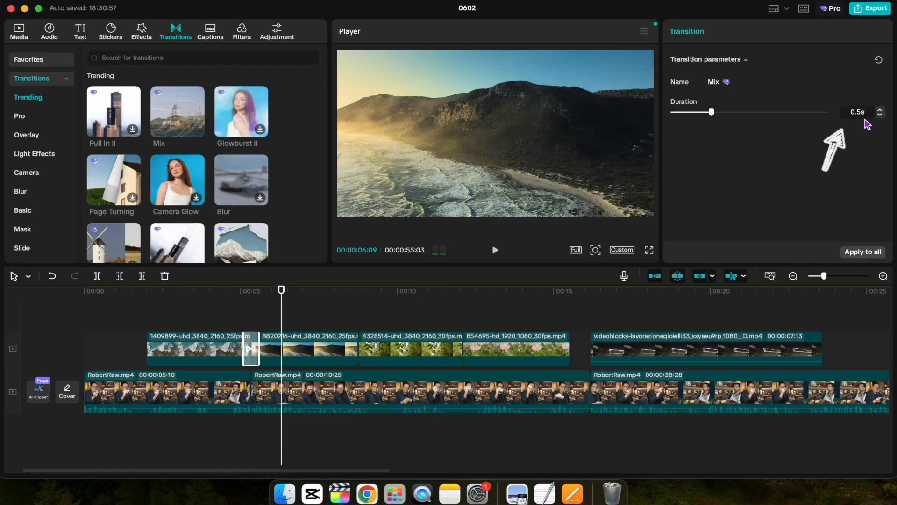
{"action": "left_click", "coordinate": [236, 322]}
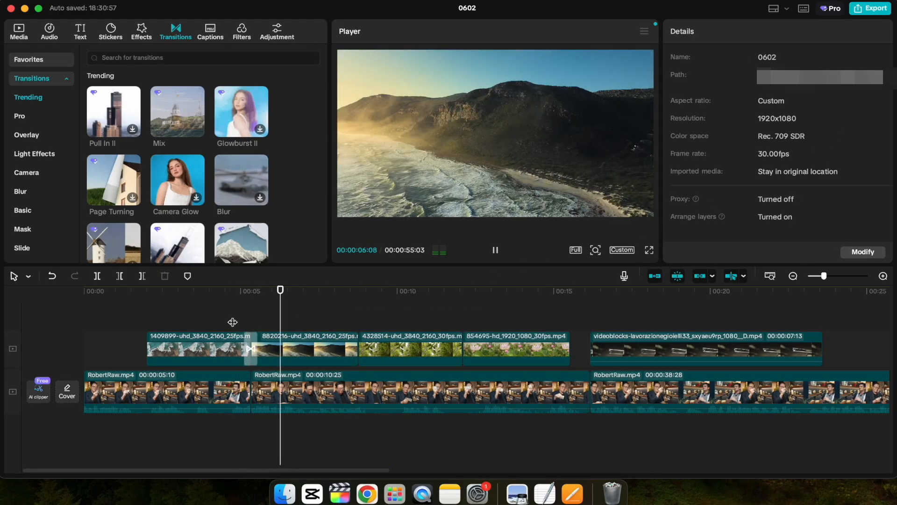
{"action": "key", "text": "space"}
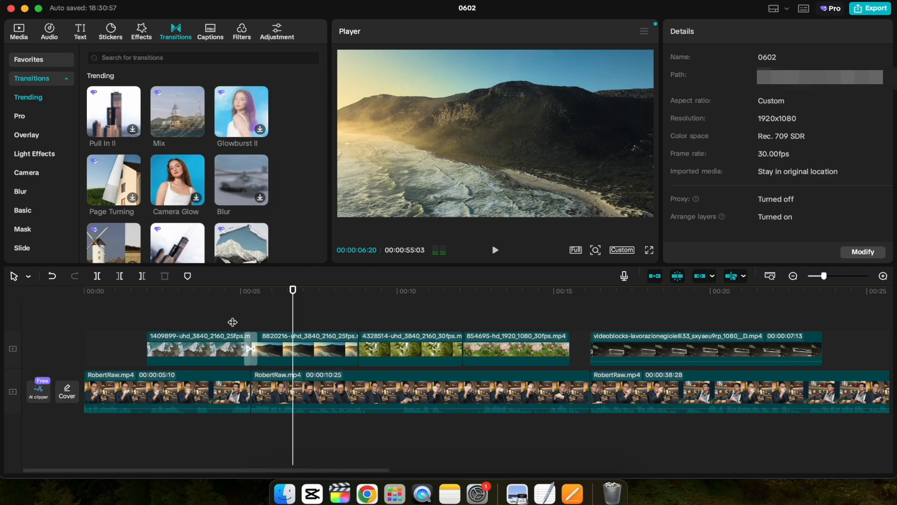
Apply the Mix transition to all clips in the timeline and play back the section from about 00:00:08:04
{"action": "left_click", "coordinate": [252, 350]}
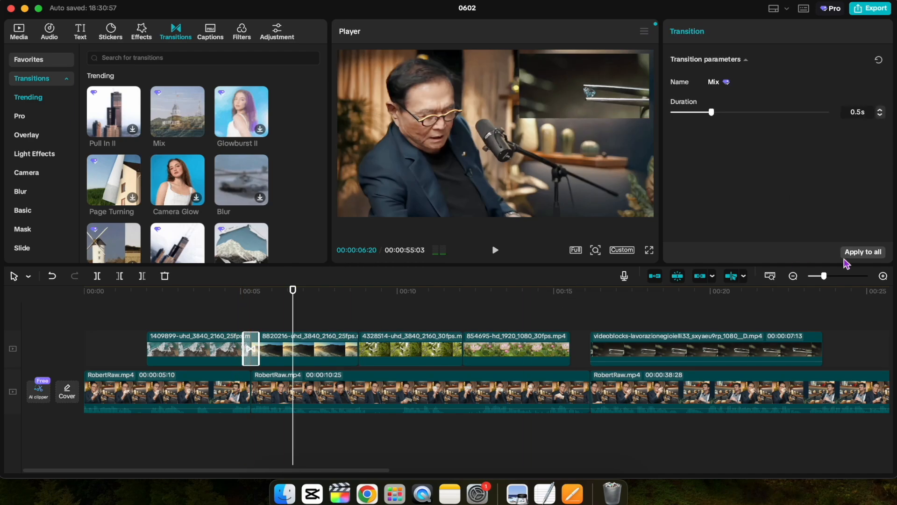
{"action": "left_click", "coordinate": [863, 252]}
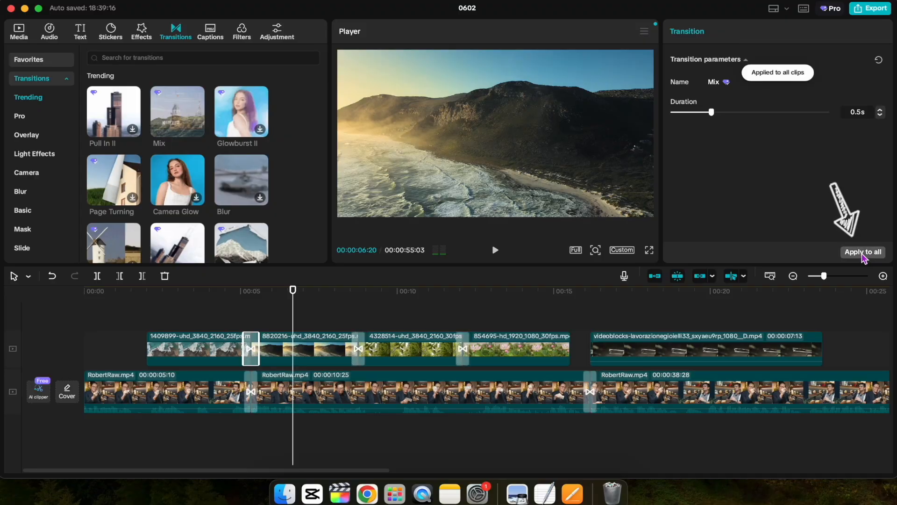
{"action": "left_click", "coordinate": [340, 321]}
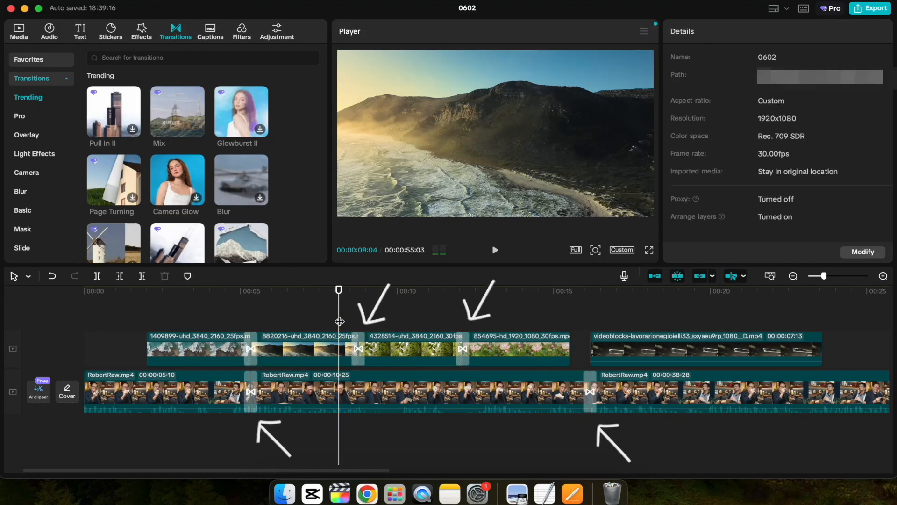
{"action": "key", "text": "space"}
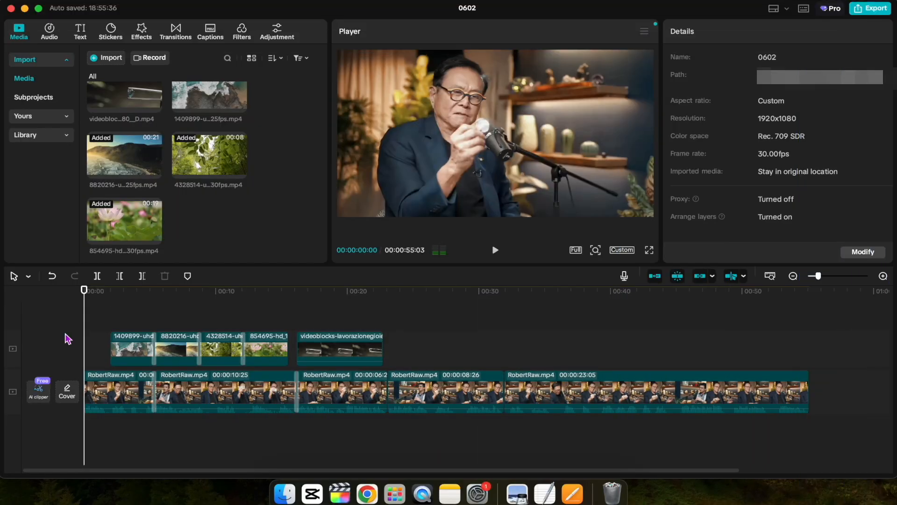
Extract the audio of the 00:00:08:26 RobertRaw.mp4 segment onto its own audio track
{"action": "left_click", "coordinate": [421, 390]}
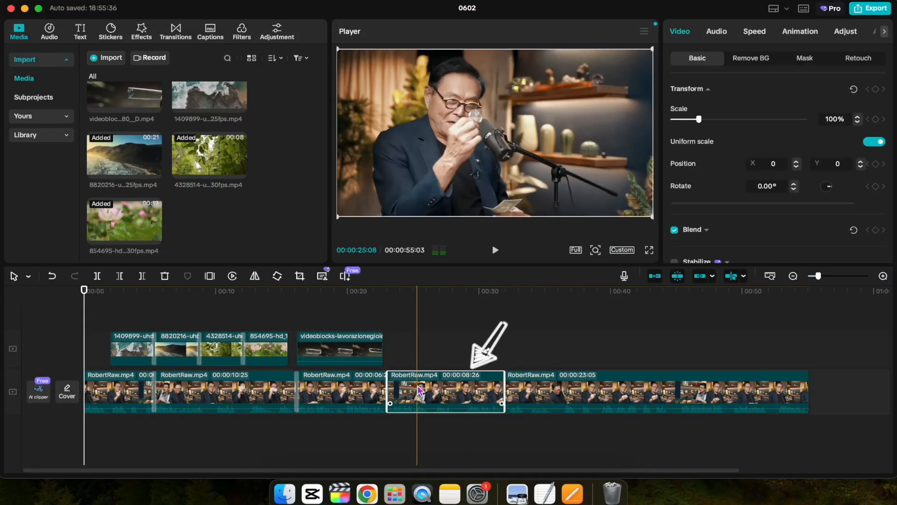
{"action": "right_click", "coordinate": [446, 391]}
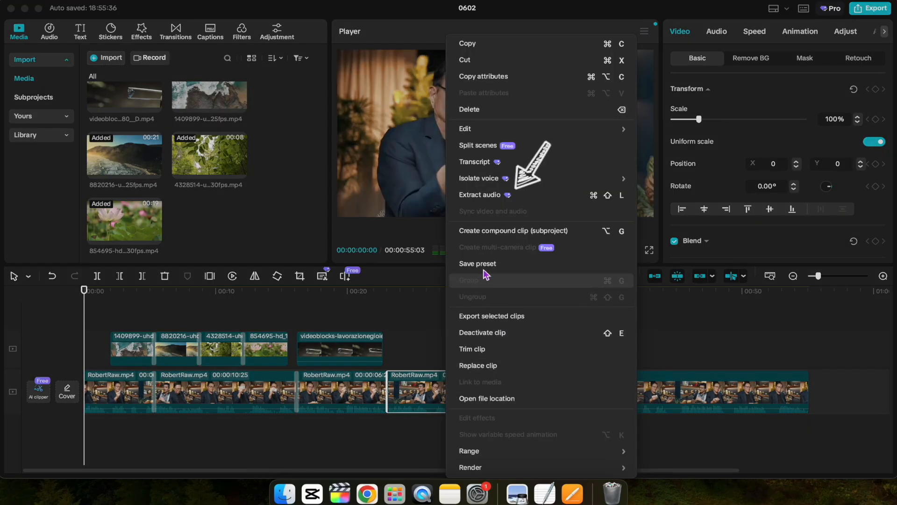
{"action": "left_click", "coordinate": [480, 195]}
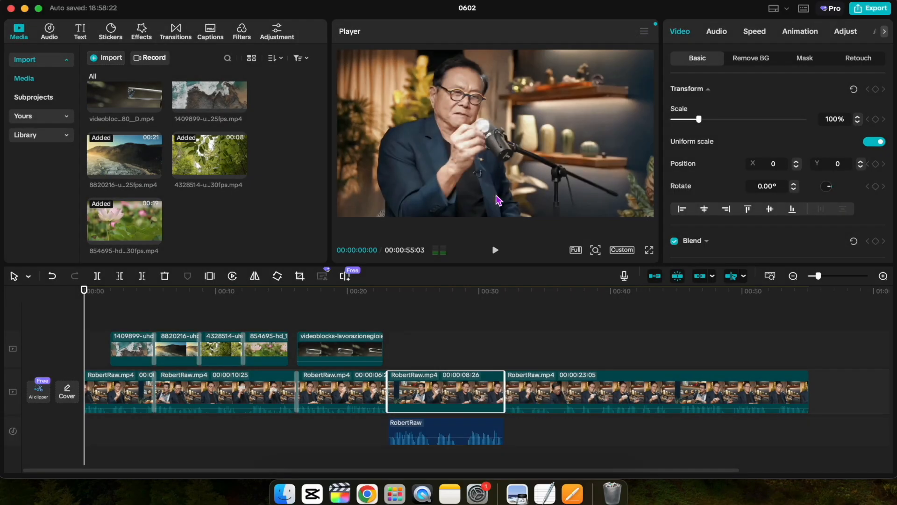
Turn on loudness normalization for the extracted RobertRaw audio clip, with the playhead placed inside it
{"action": "left_click", "coordinate": [443, 428]}
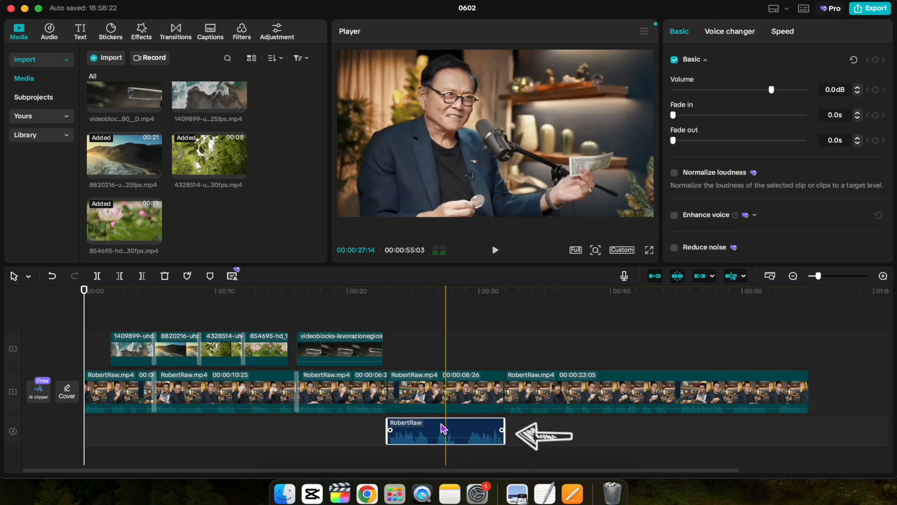
{"action": "left_click", "coordinate": [477, 429]}
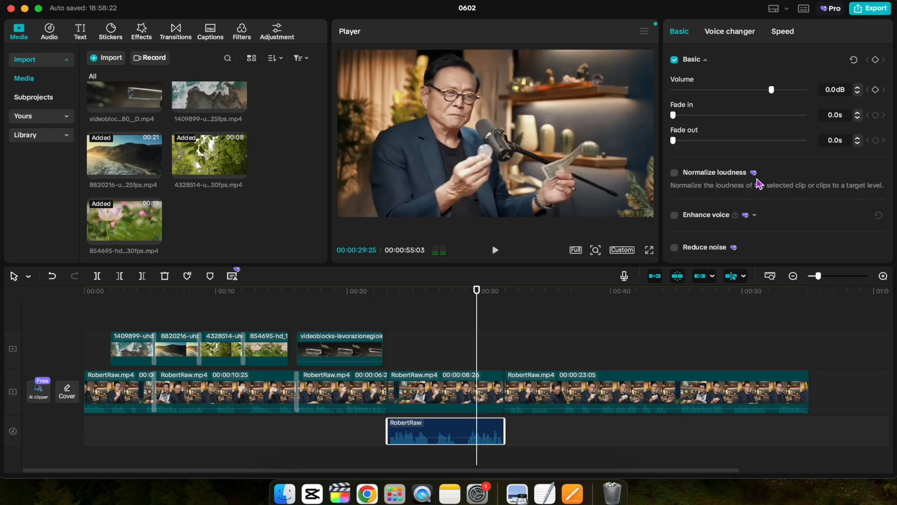
{"action": "scroll", "coordinate": [759, 182], "scroll_direction": "down", "scroll_amount": 2}
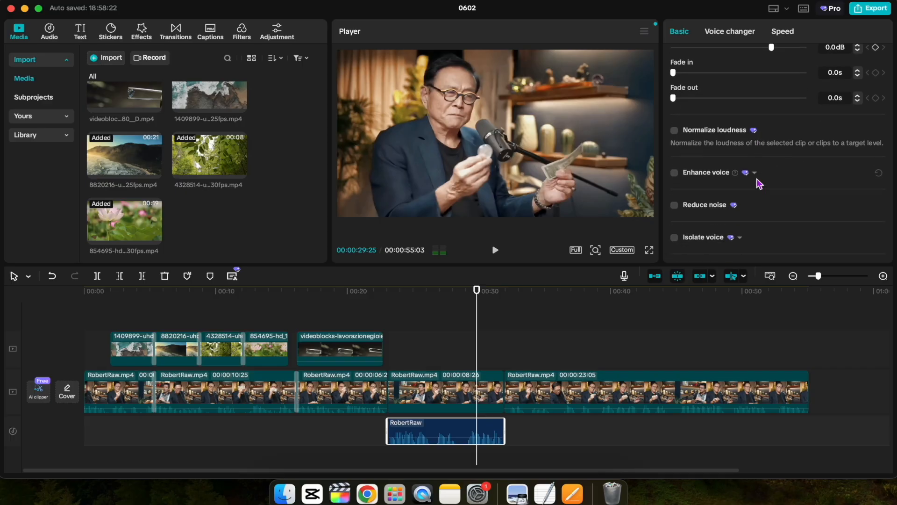
{"action": "left_click", "coordinate": [676, 131]}
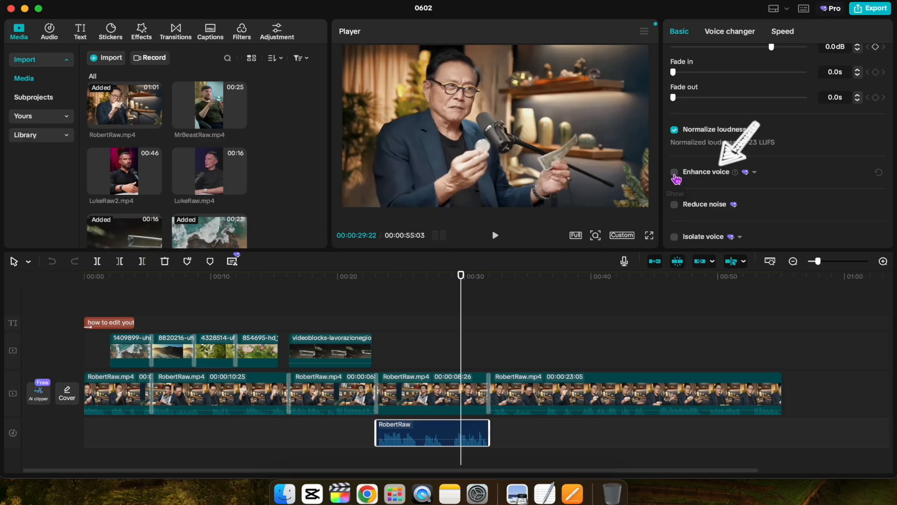
Enable voice enhancement at intensity 50 and noise reduction on the extracted RobertRaw audio clip
{"action": "left_click", "coordinate": [675, 173]}
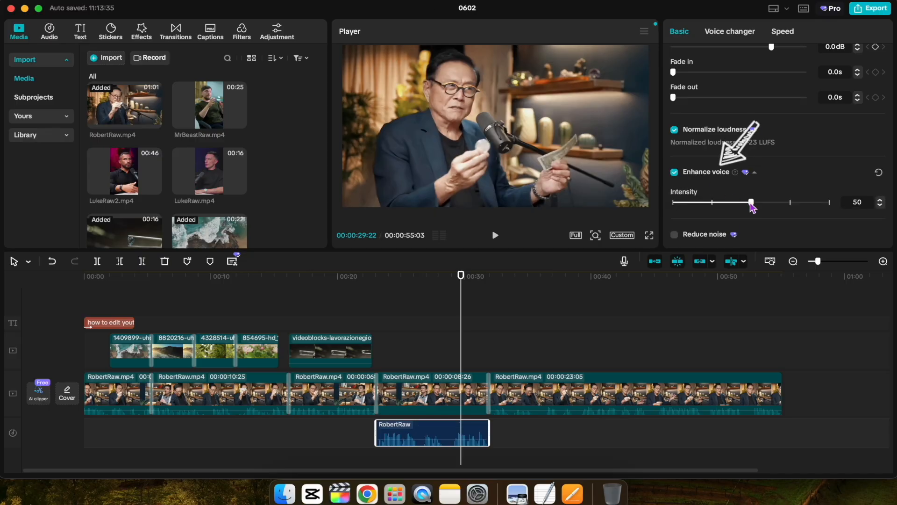
{"action": "scroll", "coordinate": [735, 207], "scroll_direction": "down", "scroll_amount": 3}
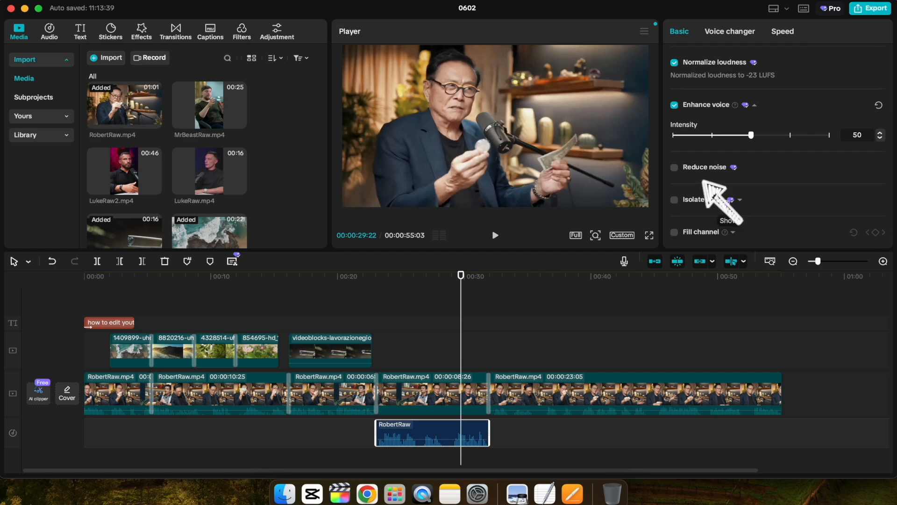
{"action": "left_click", "coordinate": [676, 169]}
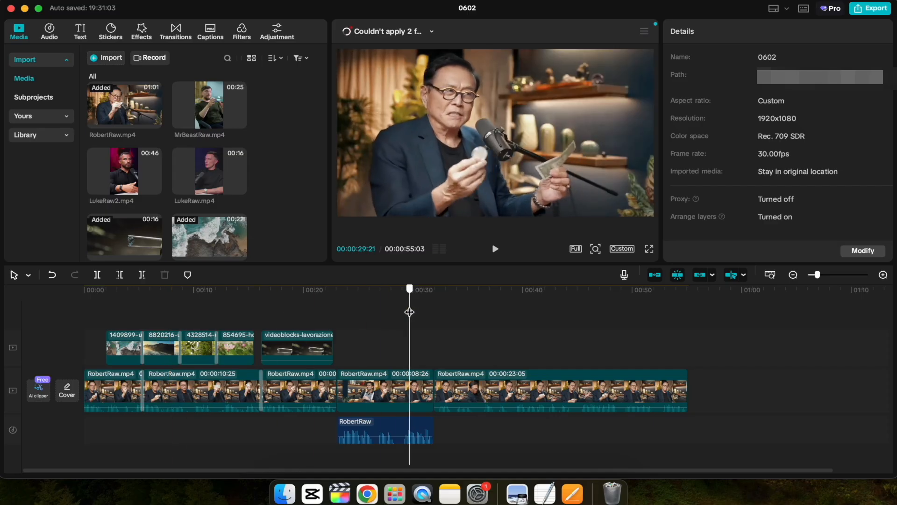
Add a yellow trending text effect at the start of the timeline and shrink it in the preview
{"action": "left_click_drag", "start_coordinate": [370, 311], "coordinate": [75, 319]}
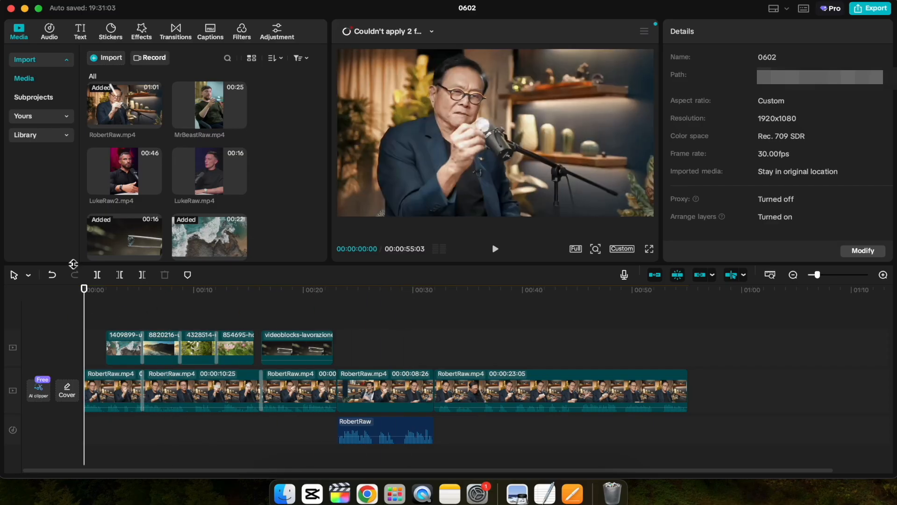
{"action": "left_click", "coordinate": [86, 37]}
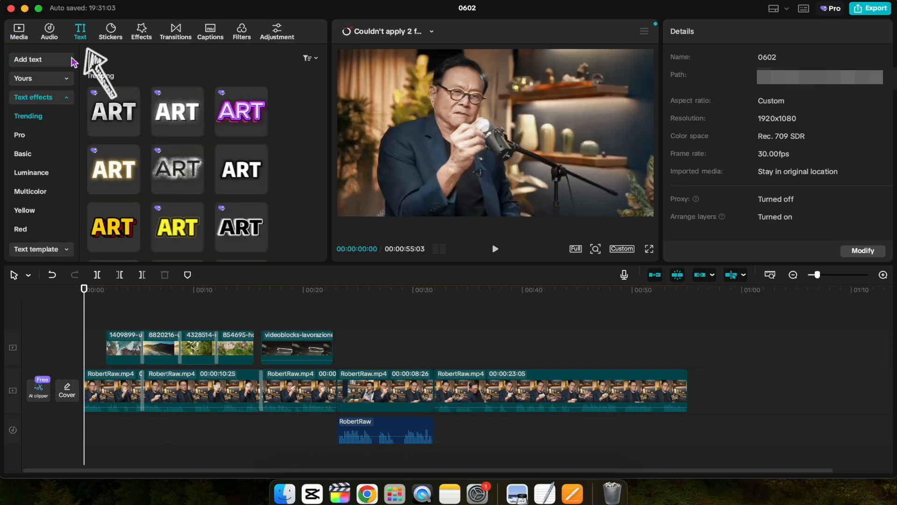
{"action": "scroll", "coordinate": [168, 179], "scroll_direction": "down", "scroll_amount": 3}
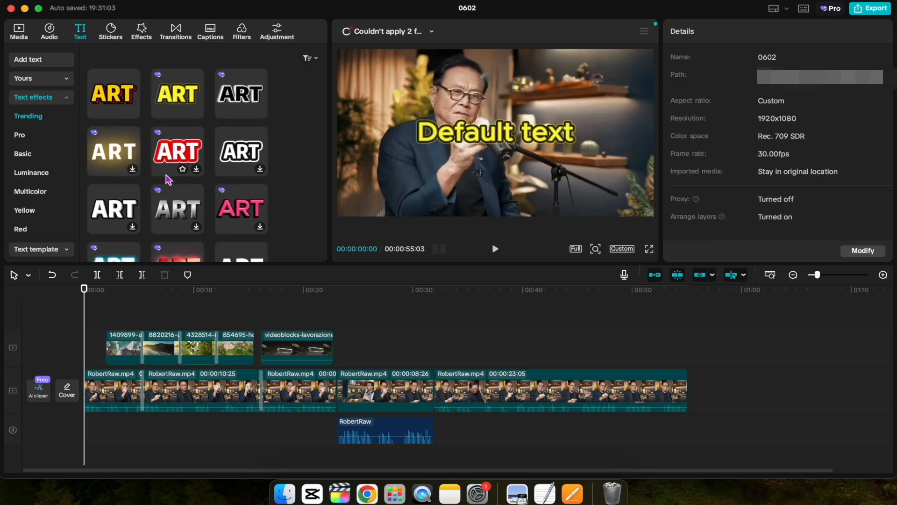
{"action": "scroll", "coordinate": [168, 179], "scroll_direction": "up", "scroll_amount": 3}
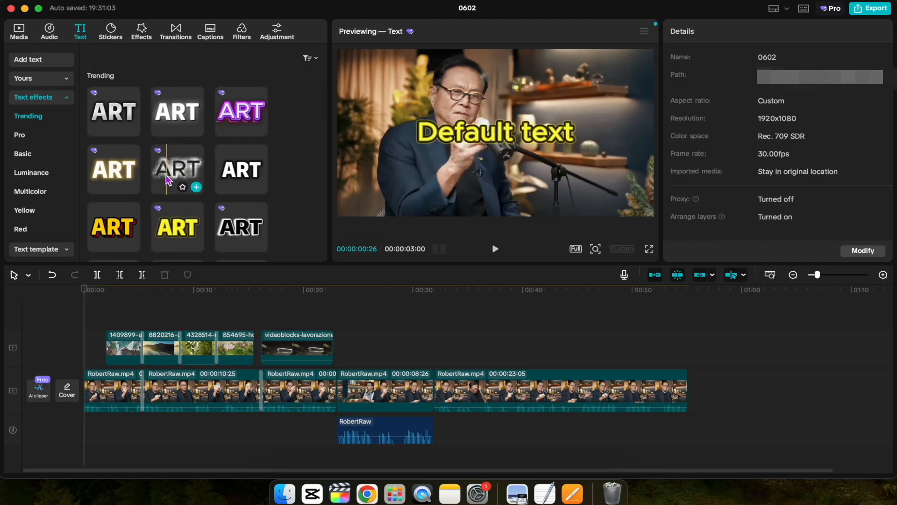
{"action": "left_click_drag", "start_coordinate": [167, 180], "coordinate": [96, 326]}
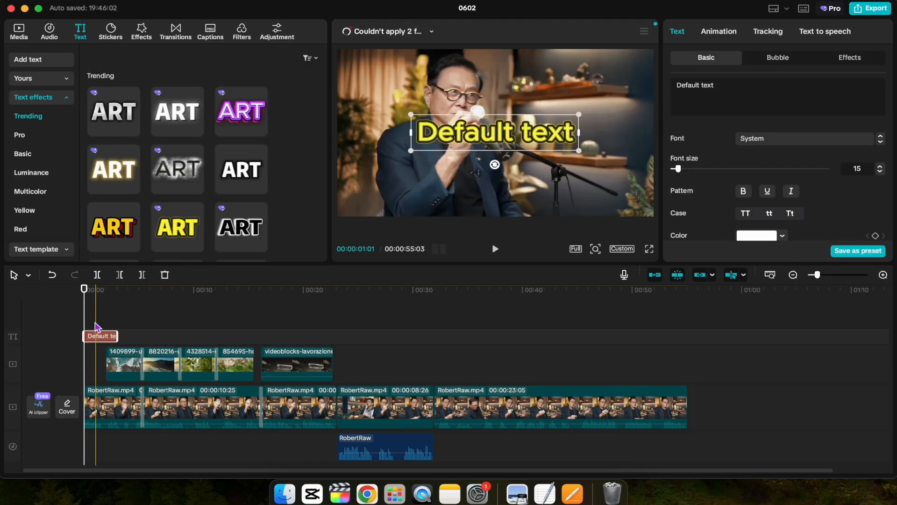
{"action": "left_click_drag", "start_coordinate": [579, 151], "coordinate": [544, 143]}
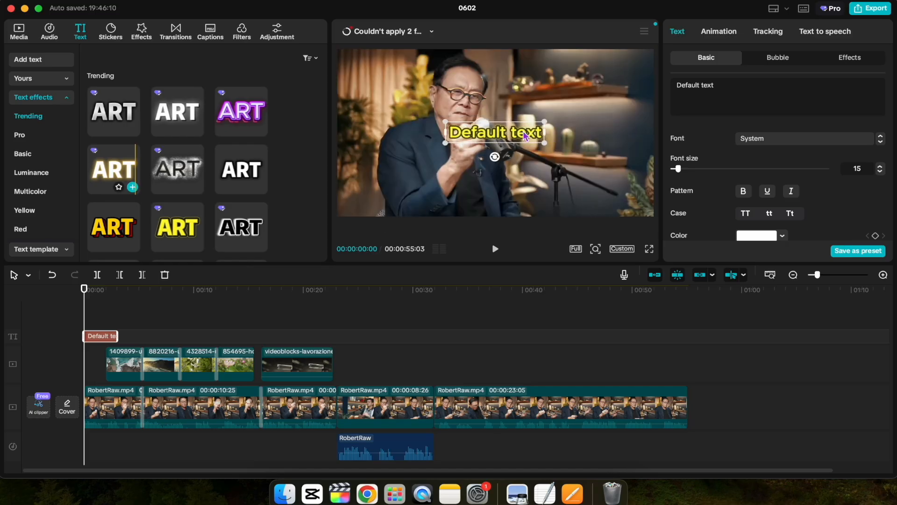
Change the title text to "how to edit youtube videos" and set its font size to 19
{"action": "type", "text": "ho"}
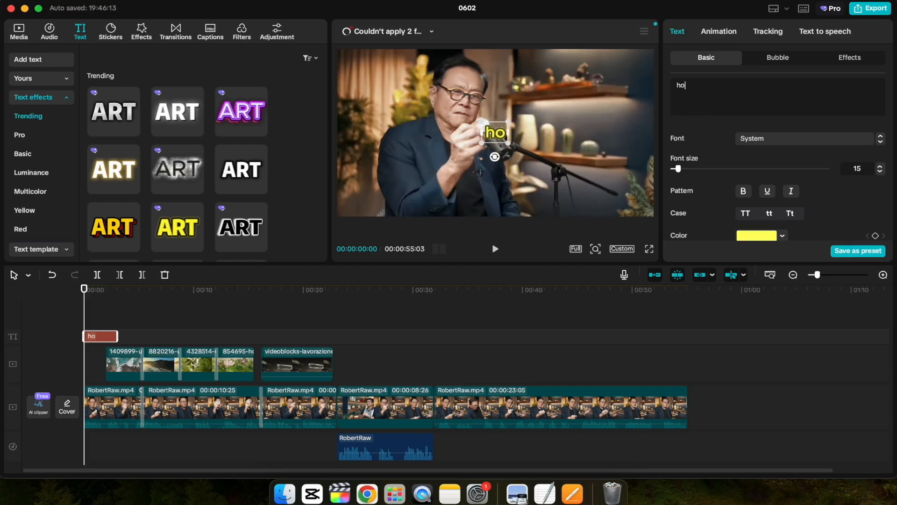
{"action": "type", "text": "w to edit you"}
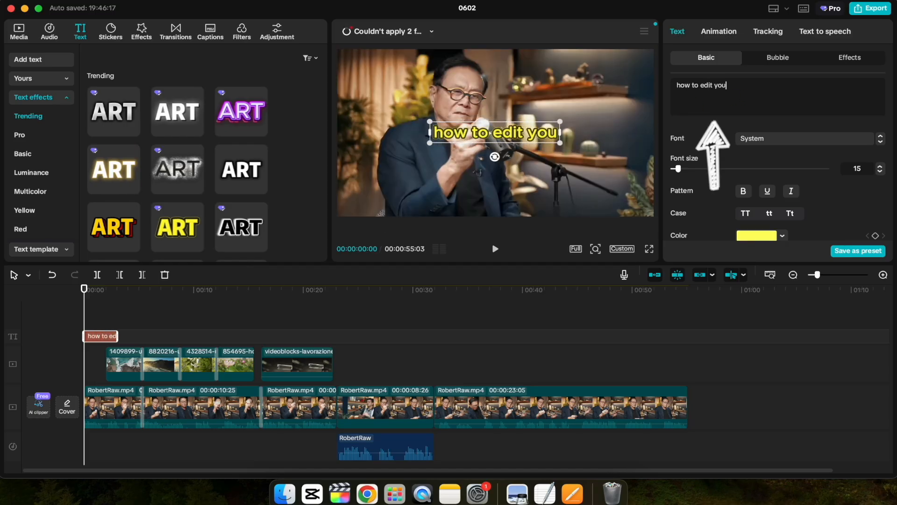
{"action": "type", "text": "tube videos"}
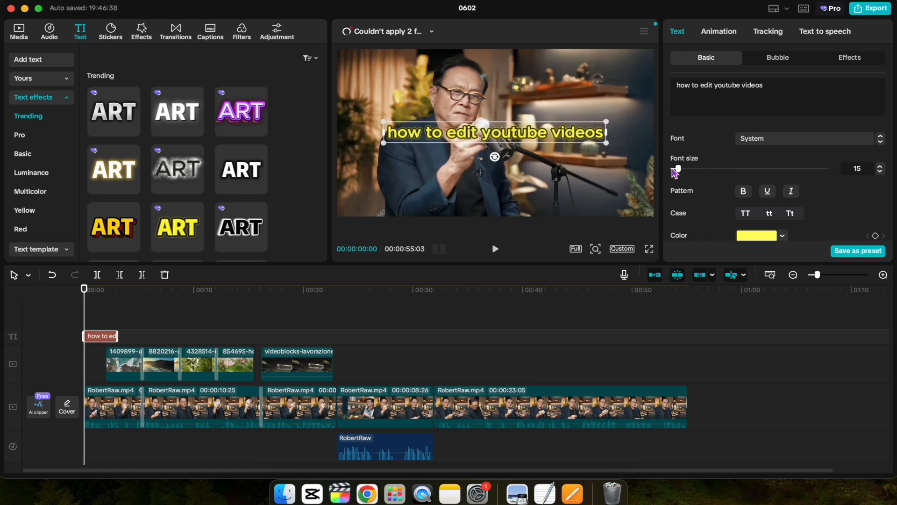
{"action": "left_click_drag", "start_coordinate": [679, 171], "coordinate": [683, 172]}
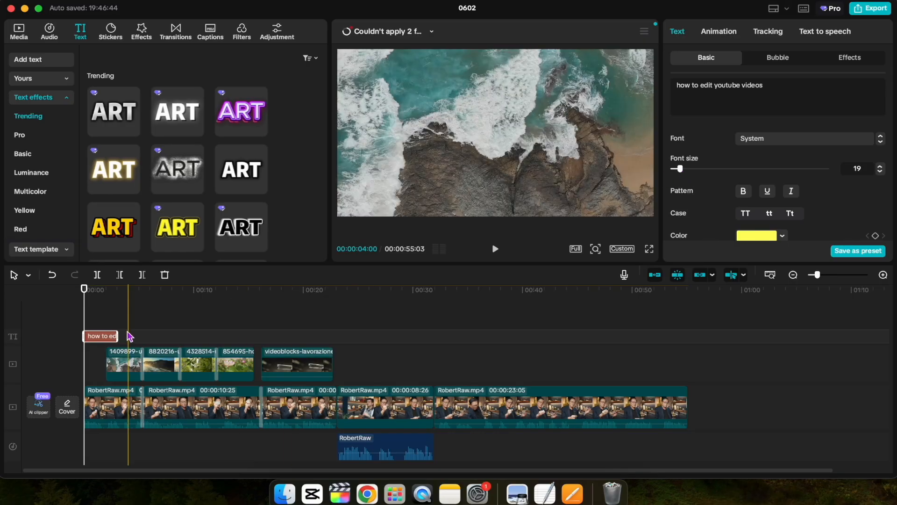
Extend the title clip on the timeline to about 4 seconds long
{"action": "scroll", "coordinate": [129, 336], "scroll_direction": "up", "scroll_amount": 3}
{"action": "scroll", "coordinate": [129, 335], "scroll_direction": "up", "scroll_amount": 2}
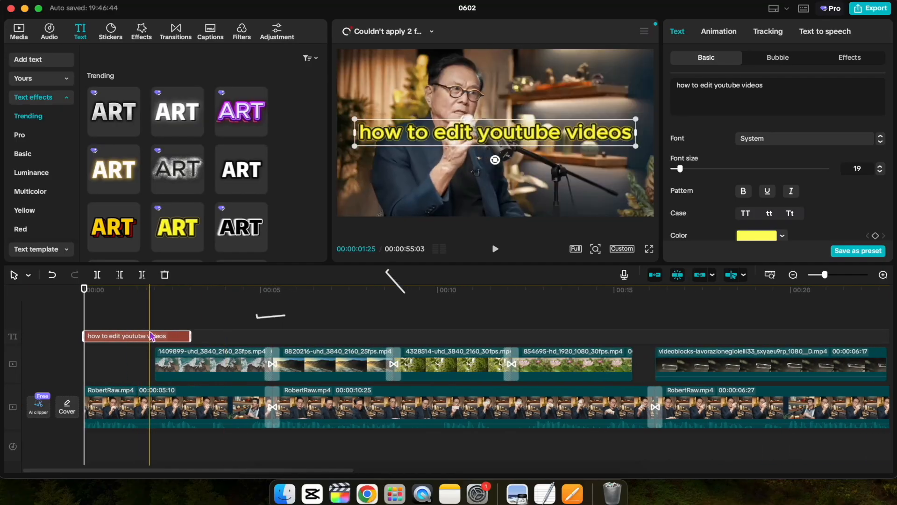
{"action": "left_click_drag", "start_coordinate": [189, 334], "coordinate": [225, 335]}
{"action": "left_click", "coordinate": [125, 318]}
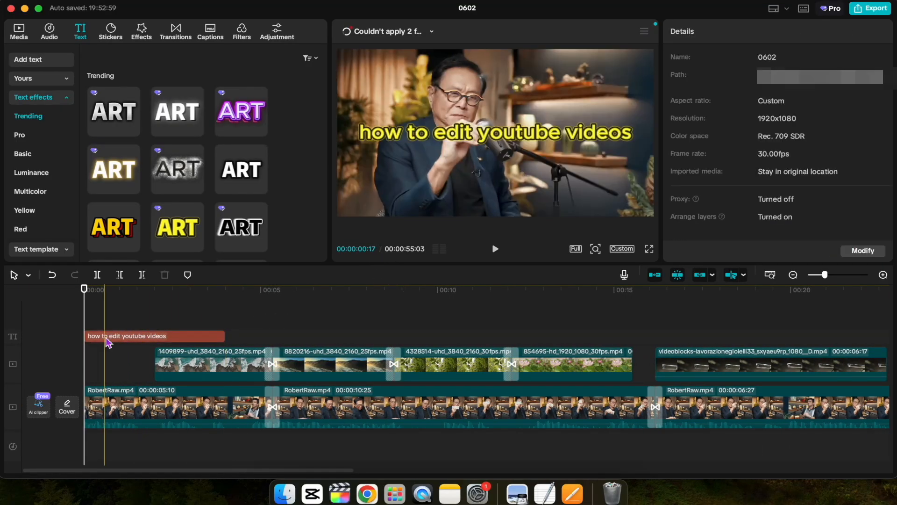
Apply the Fade In entrance animation to the "how to edit youtube videos" title and play it back from the start
{"action": "left_click", "coordinate": [140, 337]}
{"action": "left_click", "coordinate": [723, 36]}
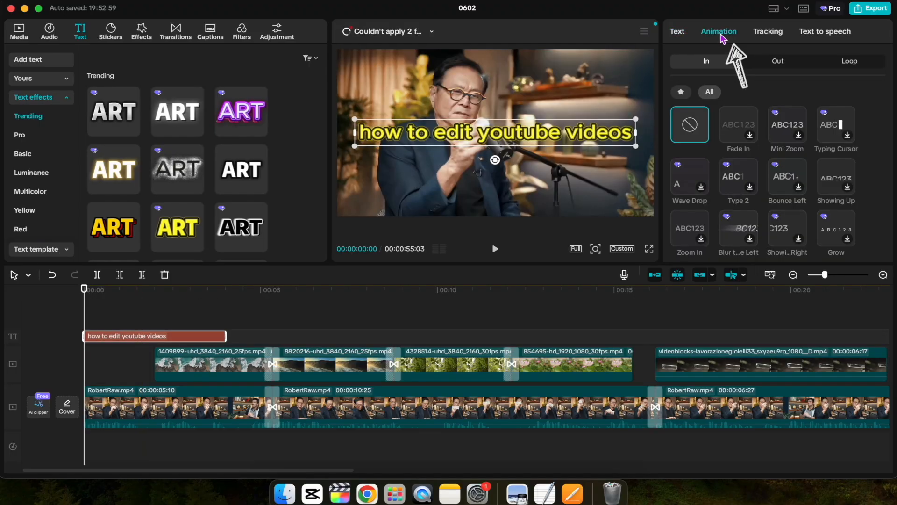
{"action": "scroll", "coordinate": [747, 192], "scroll_direction": "down", "scroll_amount": 2}
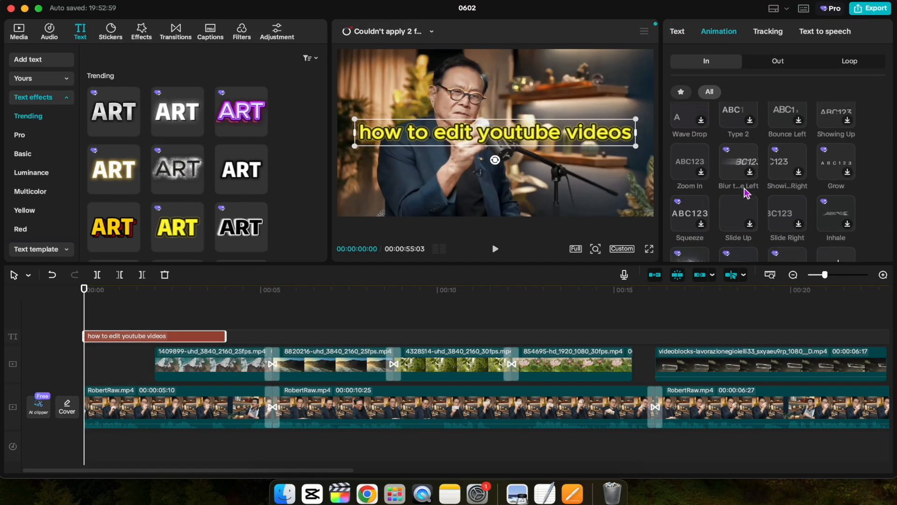
{"action": "scroll", "coordinate": [747, 193], "scroll_direction": "up", "scroll_amount": 3}
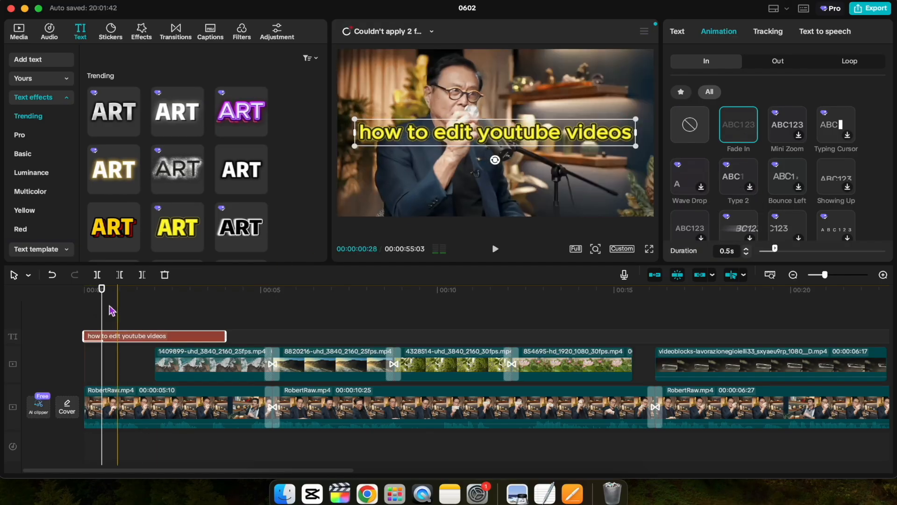
{"action": "left_click", "coordinate": [74, 315]}
{"action": "key", "text": "space"}
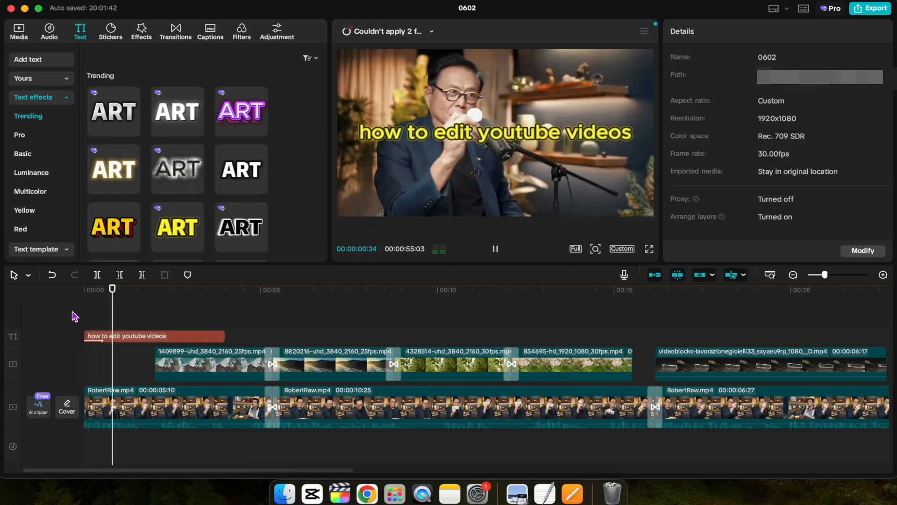
{"action": "key", "text": "space"}
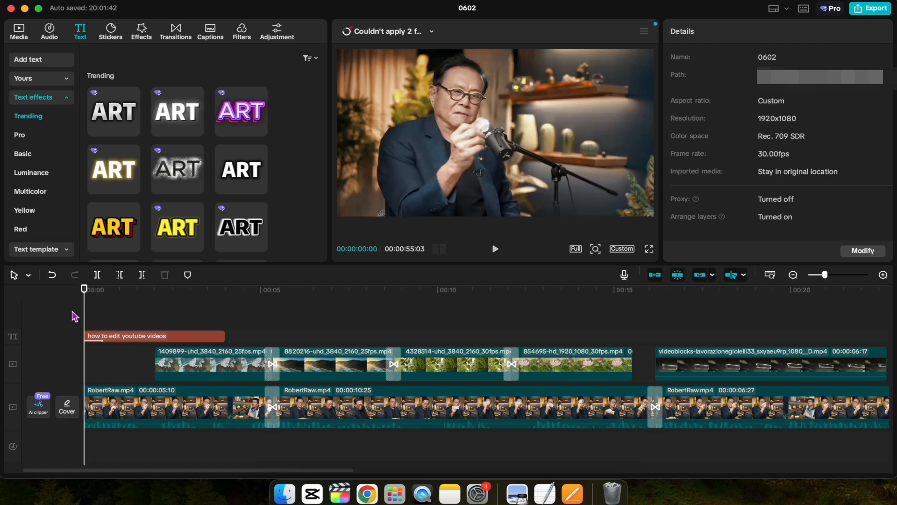
{"action": "key", "text": "space"}
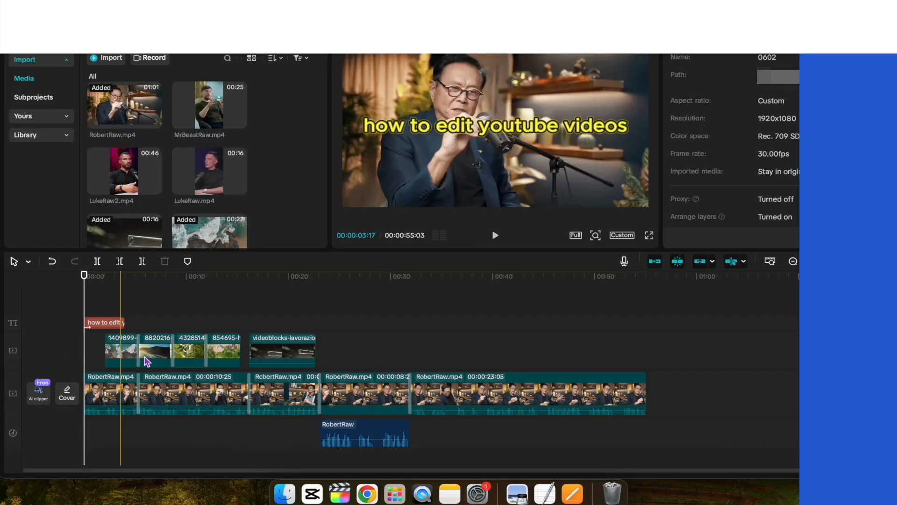
Adjust the 00:00:08:26 RobertRaw.mp4 segment's colors with saturation 15, contrast 10 and exposure 4, previewing at 00:00:27:12
{"action": "left_click", "coordinate": [363, 391]}
{"action": "left_click", "coordinate": [364, 277]}
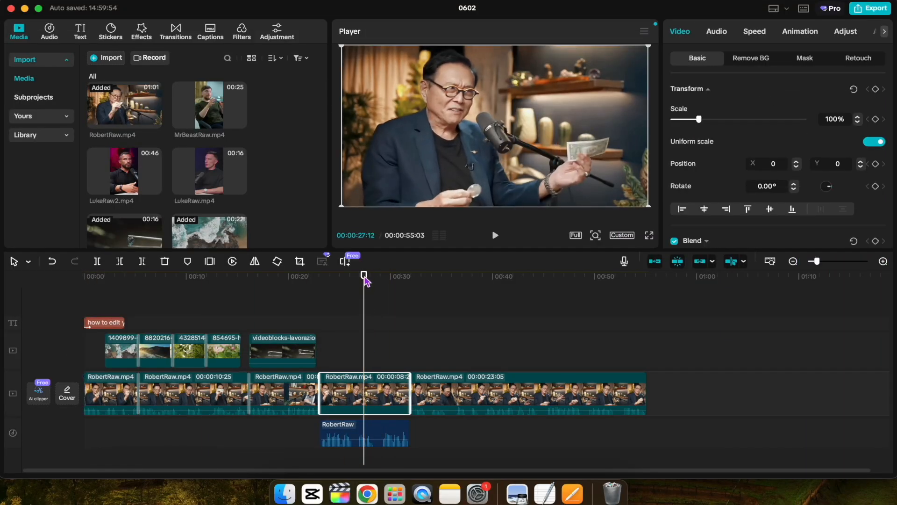
{"action": "left_click", "coordinate": [846, 33]}
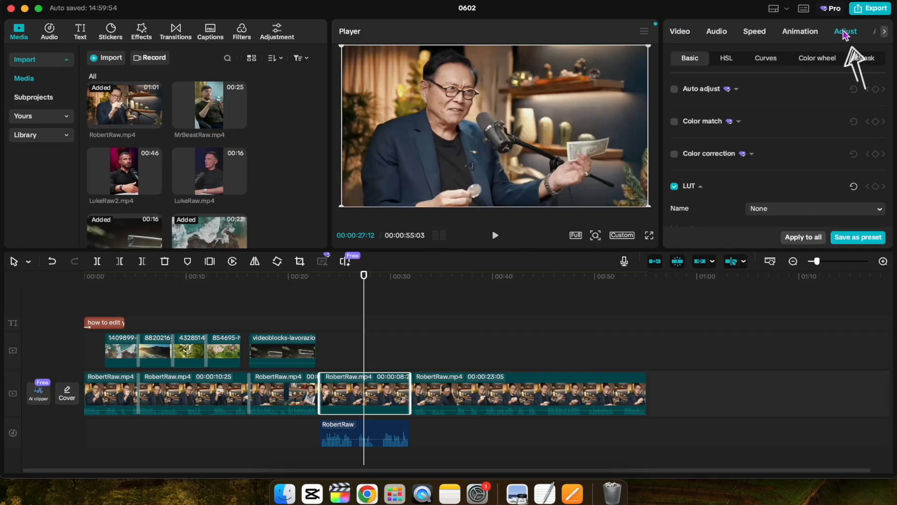
{"action": "scroll", "coordinate": [771, 153], "scroll_direction": "down", "scroll_amount": 6}
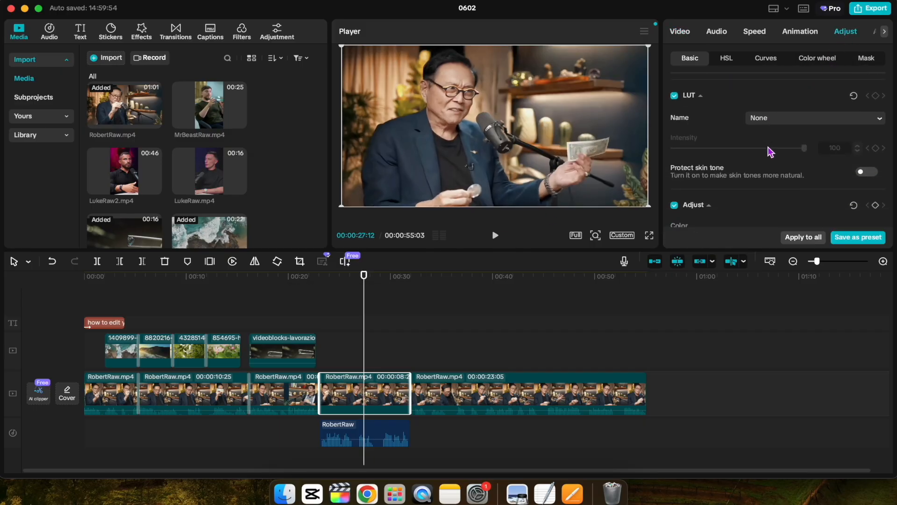
{"action": "scroll", "coordinate": [771, 153], "scroll_direction": "up", "scroll_amount": 1}
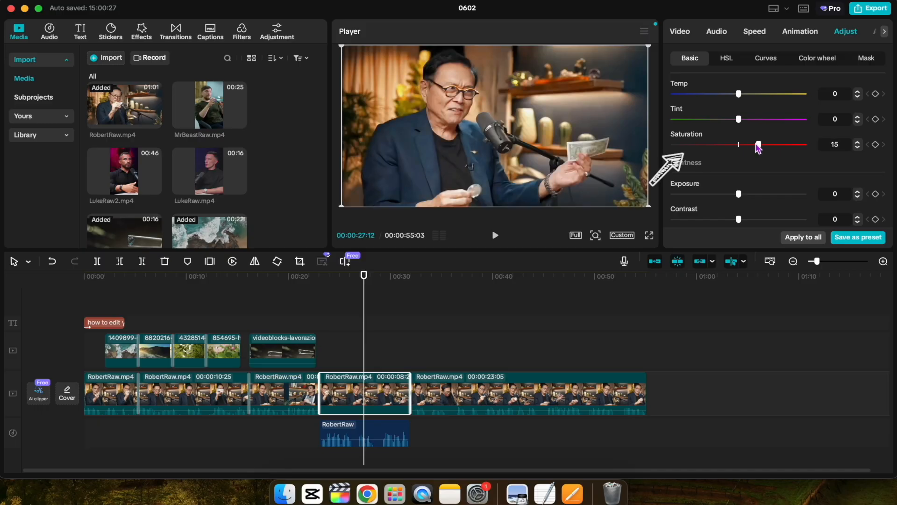
{"action": "scroll", "coordinate": [758, 181], "scroll_direction": "down", "scroll_amount": 2}
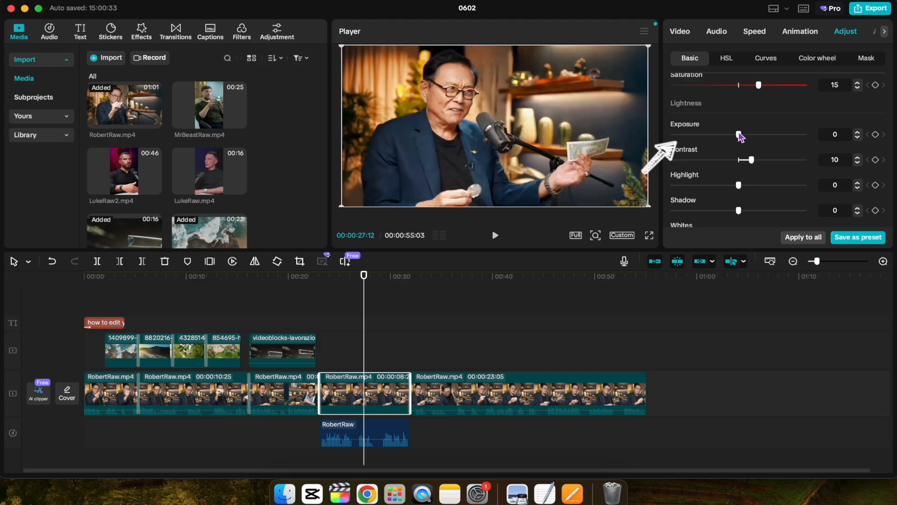
{"action": "left_click_drag", "start_coordinate": [739, 136], "coordinate": [744, 137]}
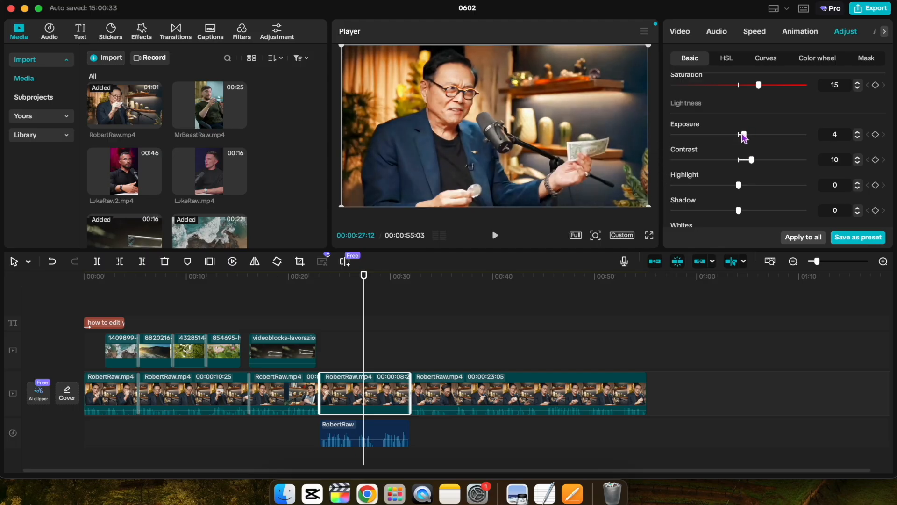
{"action": "scroll", "coordinate": [771, 130], "scroll_direction": "up", "scroll_amount": 5}
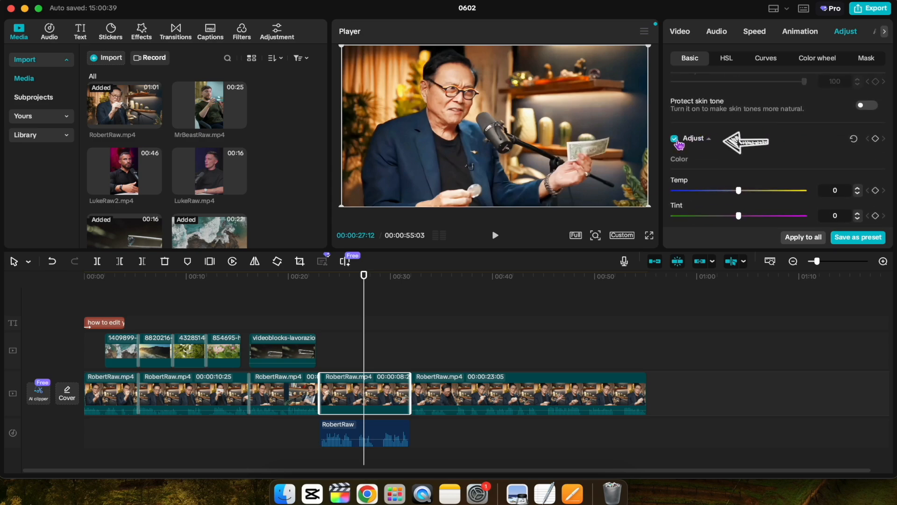
Toggle the segment's color adjustments off and on to compare the picture before and after
{"action": "left_click", "coordinate": [674, 139]}
{"action": "left_click", "coordinate": [674, 139]}
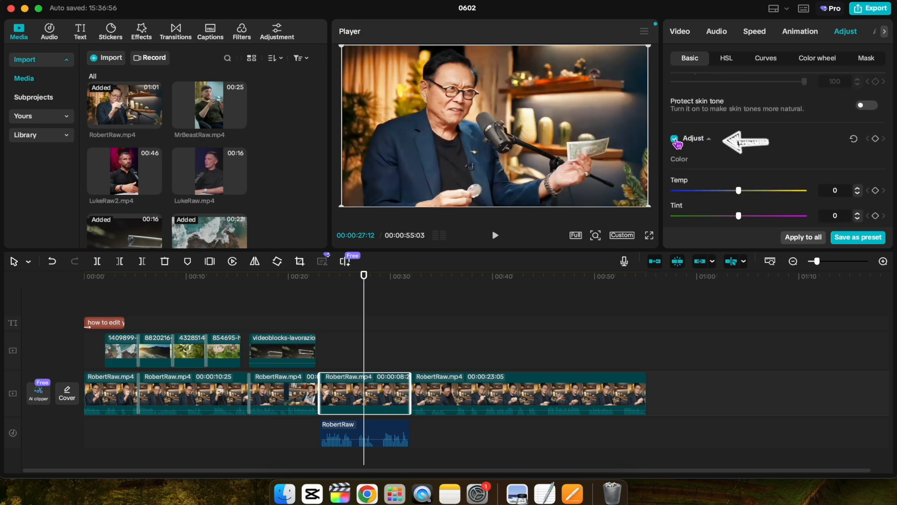
{"action": "left_click", "coordinate": [675, 139]}
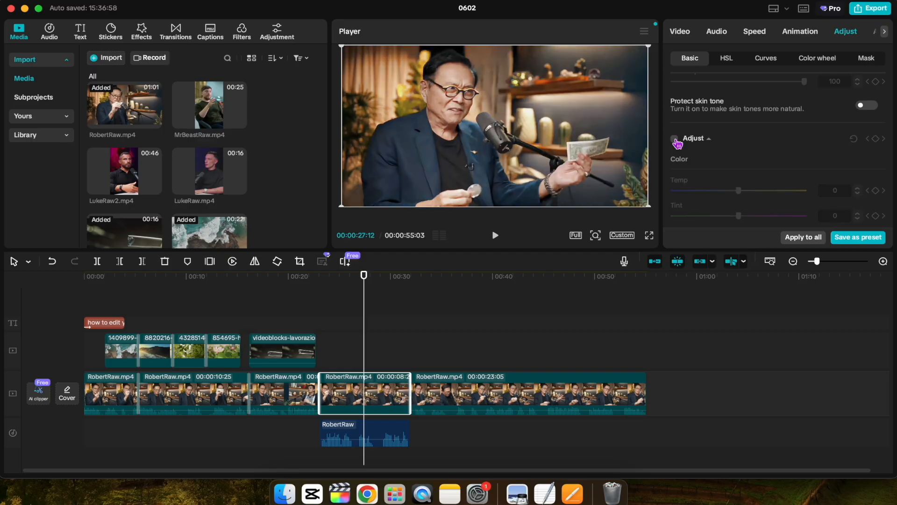
{"action": "left_click", "coordinate": [674, 138]}
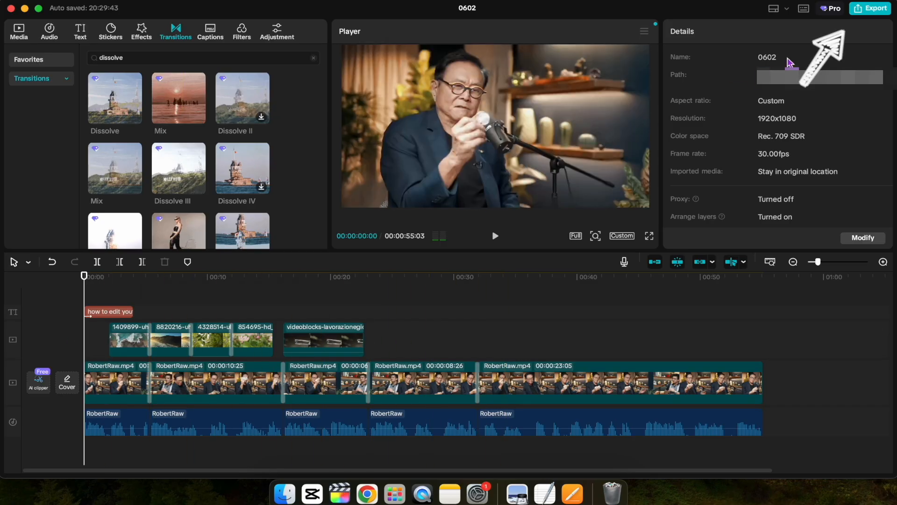
Configure the video export with 1920*1080 (1080P) resolution, 30fps frame rate, Higher bit rate, H.264 codec and mp4 format
{"action": "left_click", "coordinate": [864, 10]}
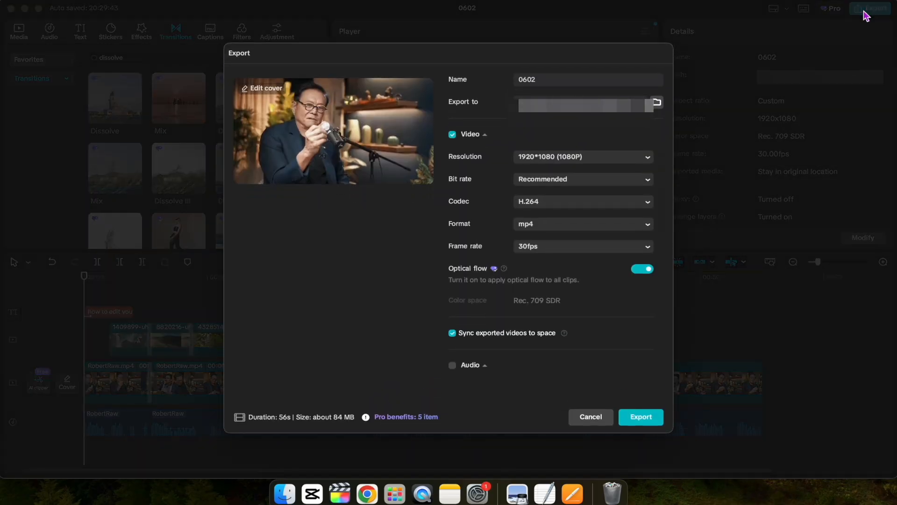
{"action": "left_click", "coordinate": [592, 158]}
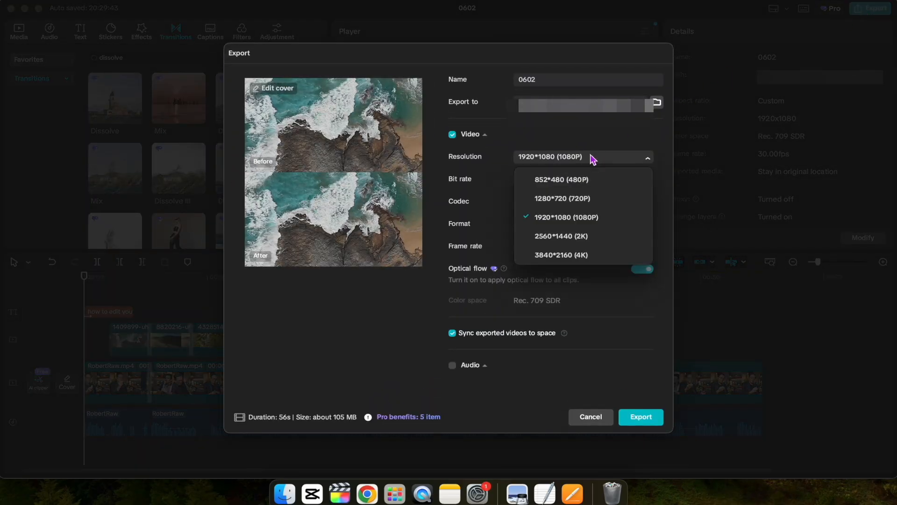
{"action": "left_click", "coordinate": [571, 217]}
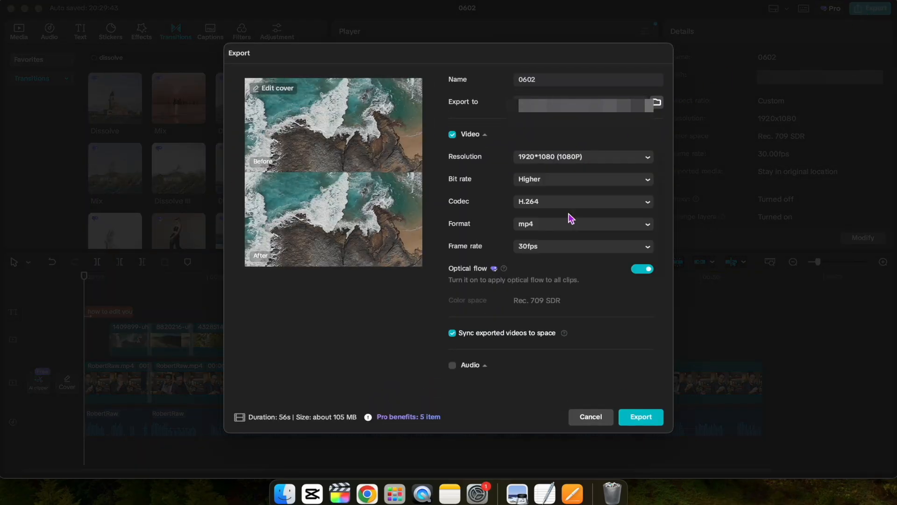
{"action": "left_click", "coordinate": [567, 246]}
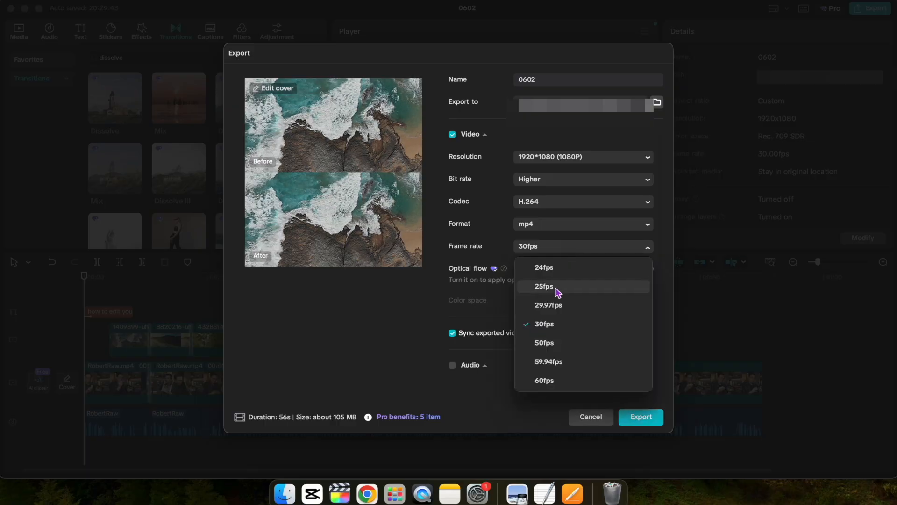
{"action": "left_click", "coordinate": [545, 324]}
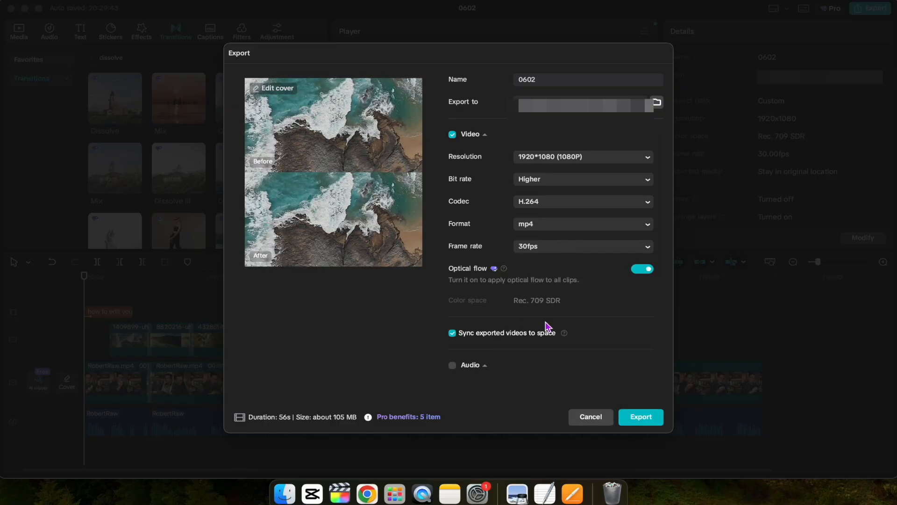
{"action": "left_click", "coordinate": [546, 185]}
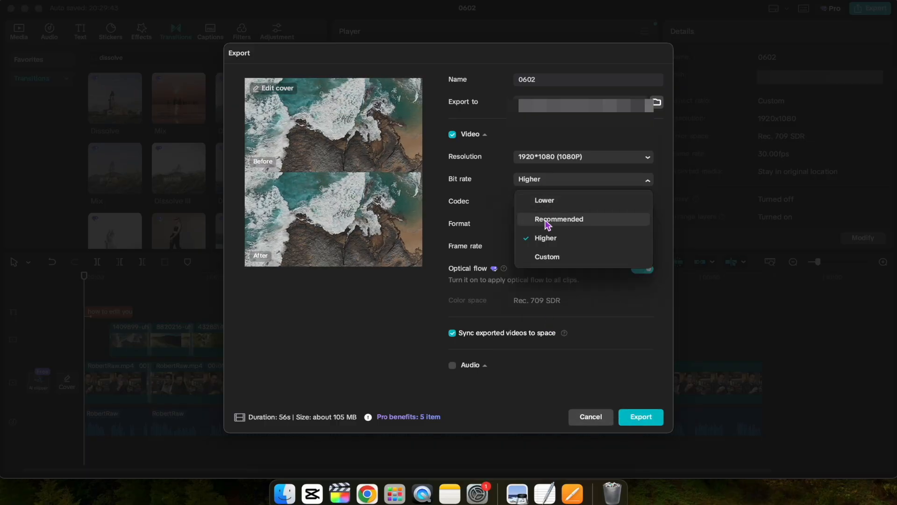
{"action": "left_click", "coordinate": [576, 241]}
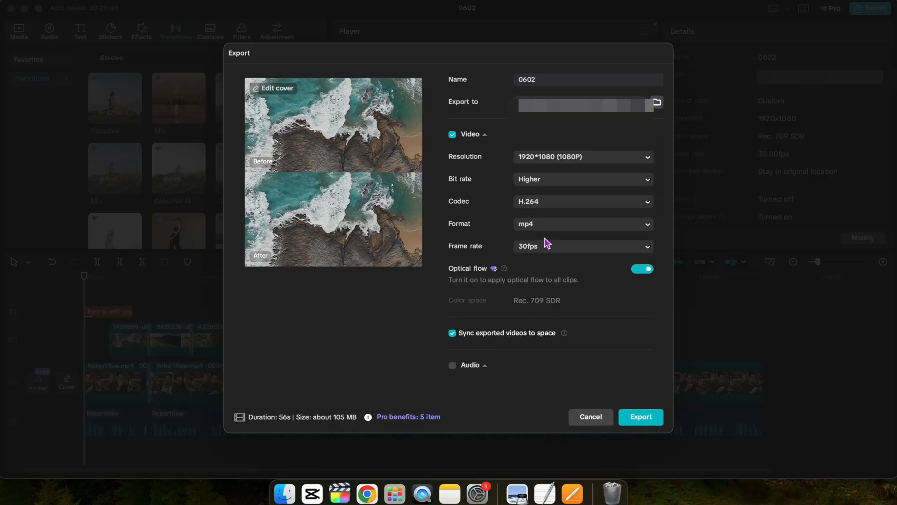
{"action": "left_click", "coordinate": [547, 208]}
{"action": "left_click", "coordinate": [549, 226]}
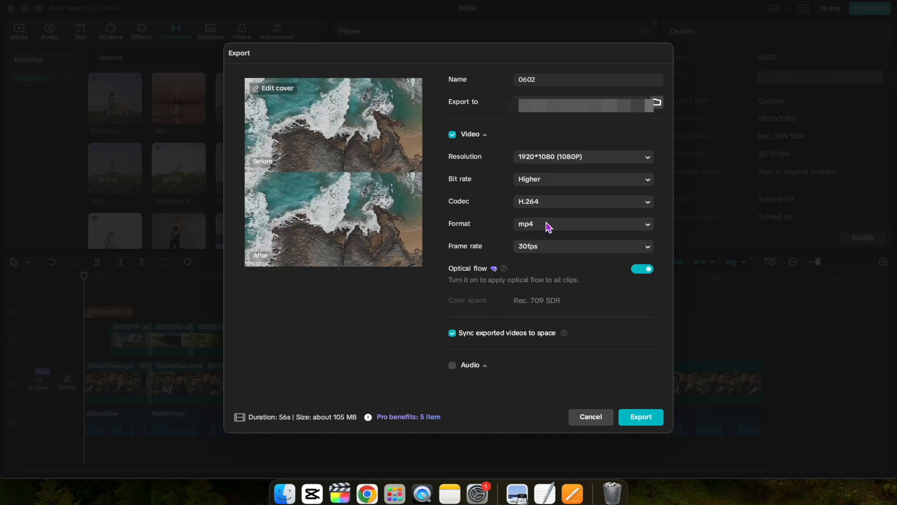
Name the export youtube_tutorial_final, choose the Desktop as its destination and export the video
{"action": "key", "text": "super+a"}
{"action": "type", "text": "youtube_tutor"}
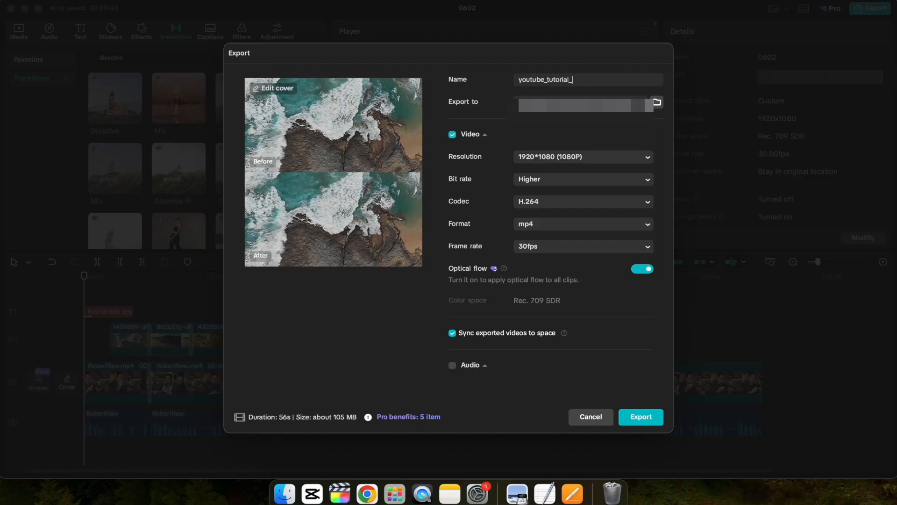
{"action": "left_click", "coordinate": [657, 101]}
{"action": "left_click", "coordinate": [239, 159]}
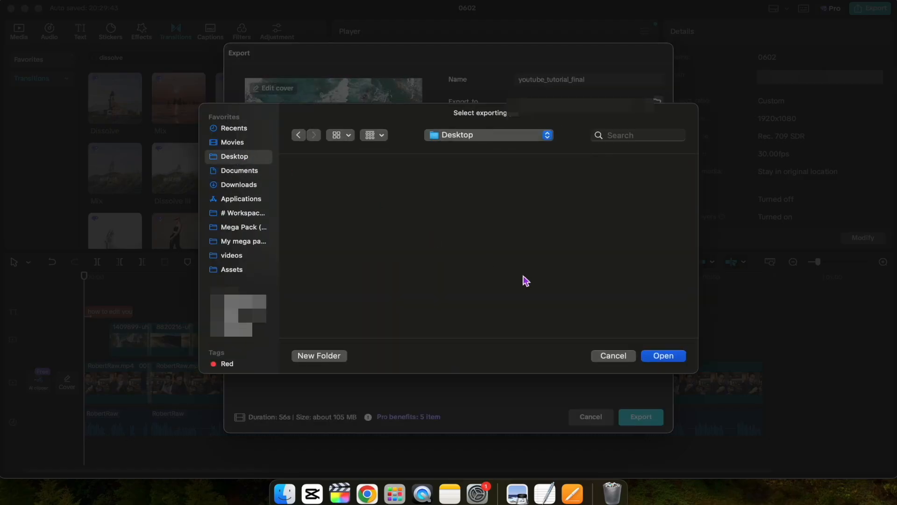
{"action": "left_click", "coordinate": [663, 356]}
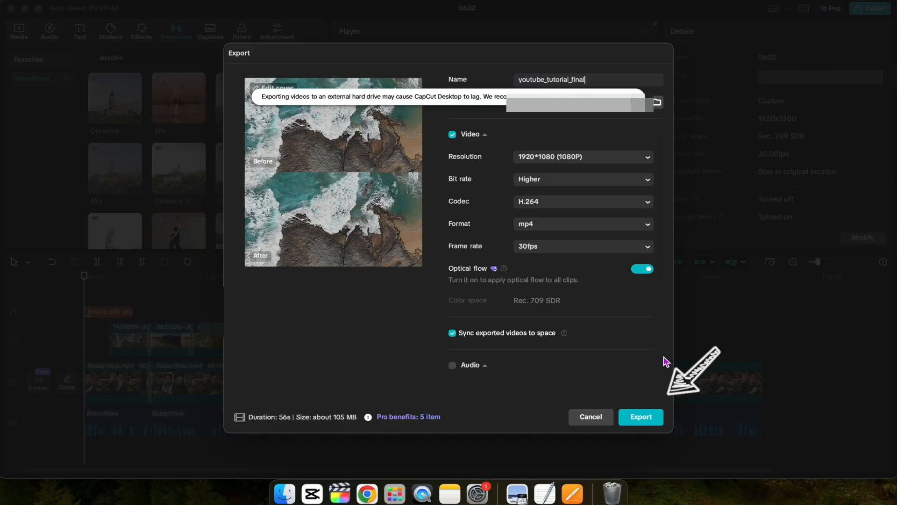
{"action": "left_click", "coordinate": [637, 418]}
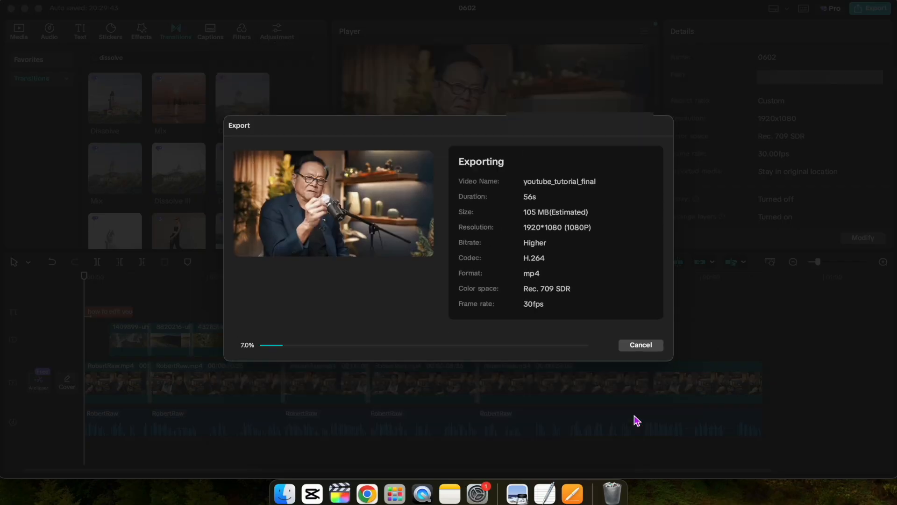